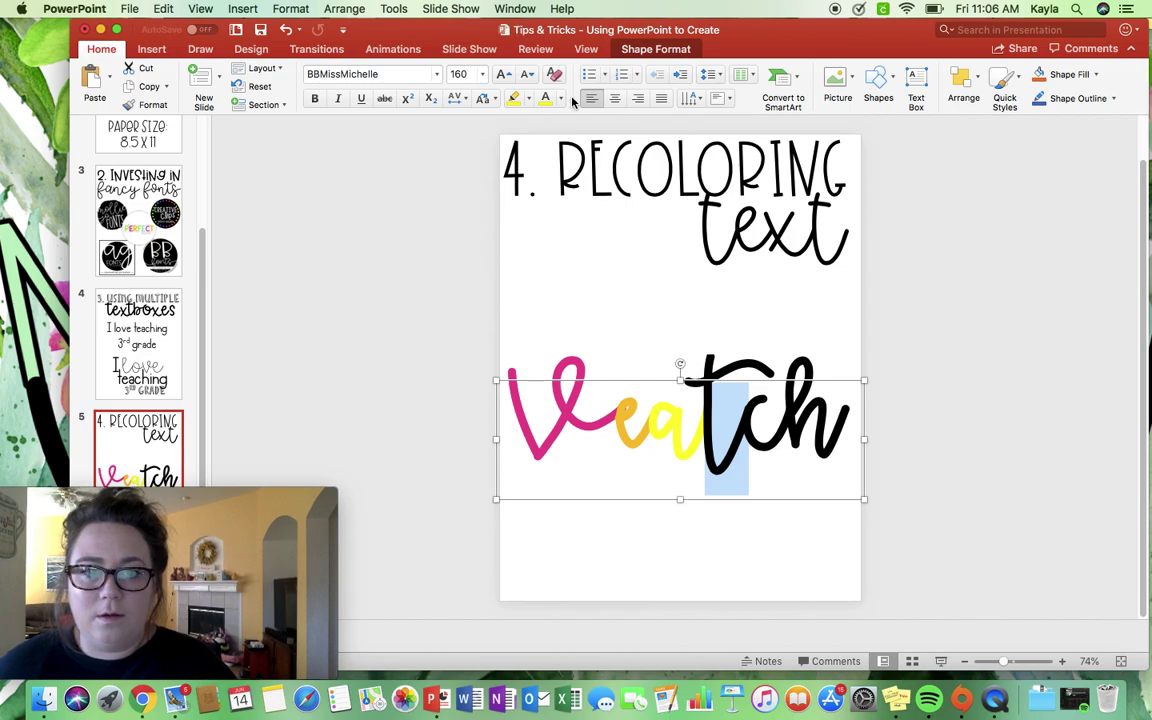
Colour the letters t, c and h of the large script word light green, light blue and purple respectively.
{"action": "left_click", "coordinate": [604, 254]}
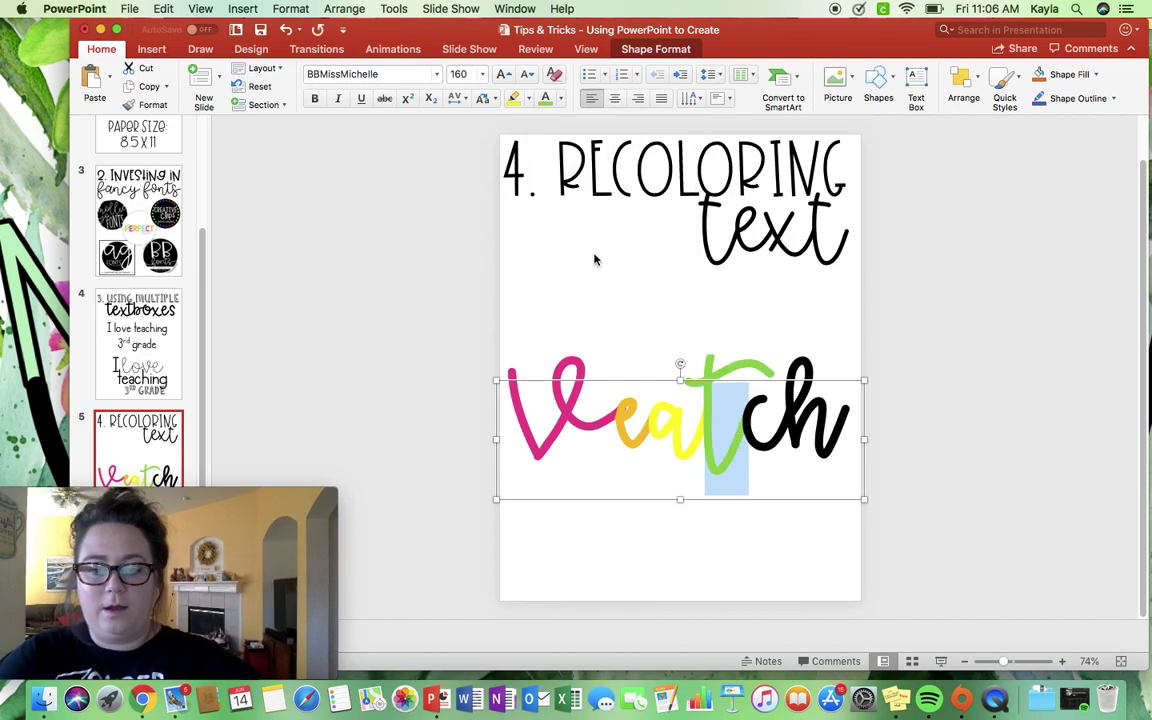
{"action": "key", "text": "Right"}
{"action": "key", "text": "shift+Right"}
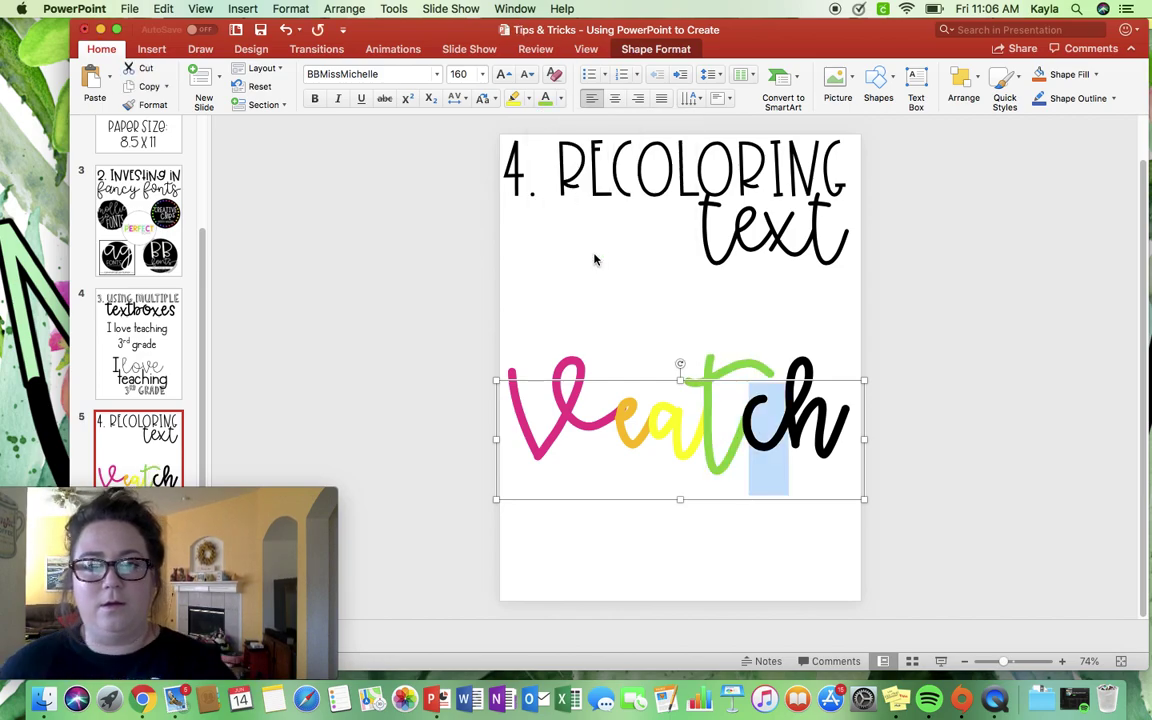
{"action": "left_click", "coordinate": [561, 99]}
{"action": "left_click", "coordinate": [638, 255]}
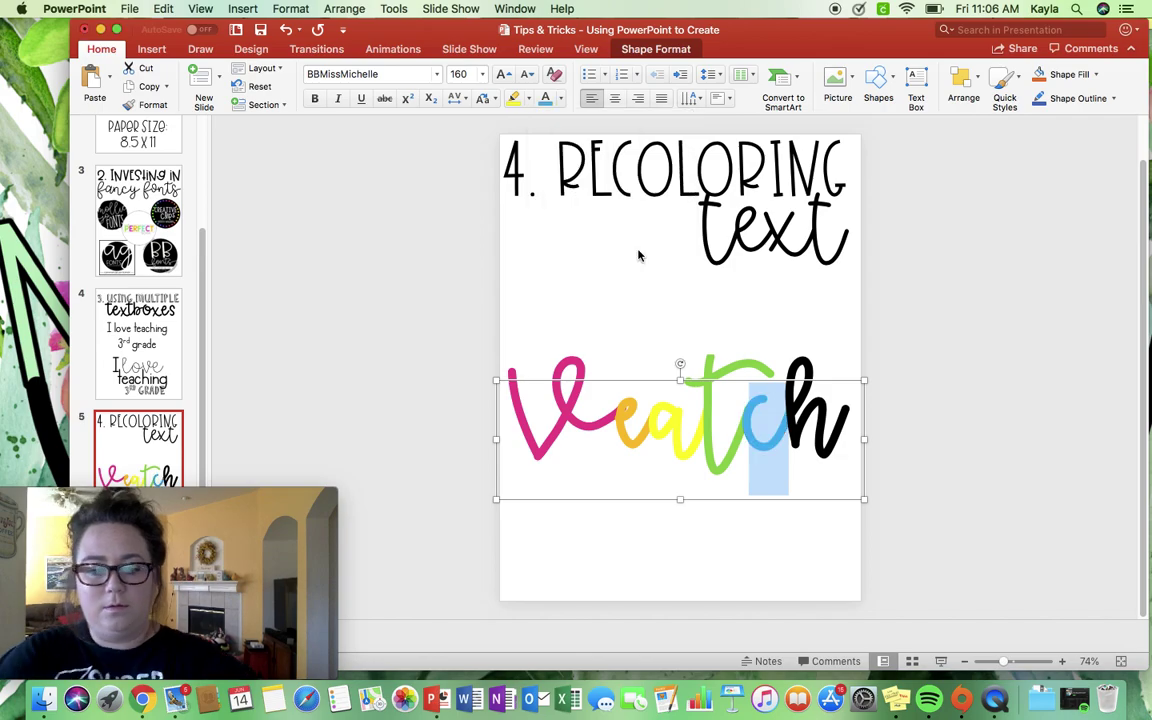
{"action": "key", "text": "Right"}
{"action": "key", "text": "shift+Right"}
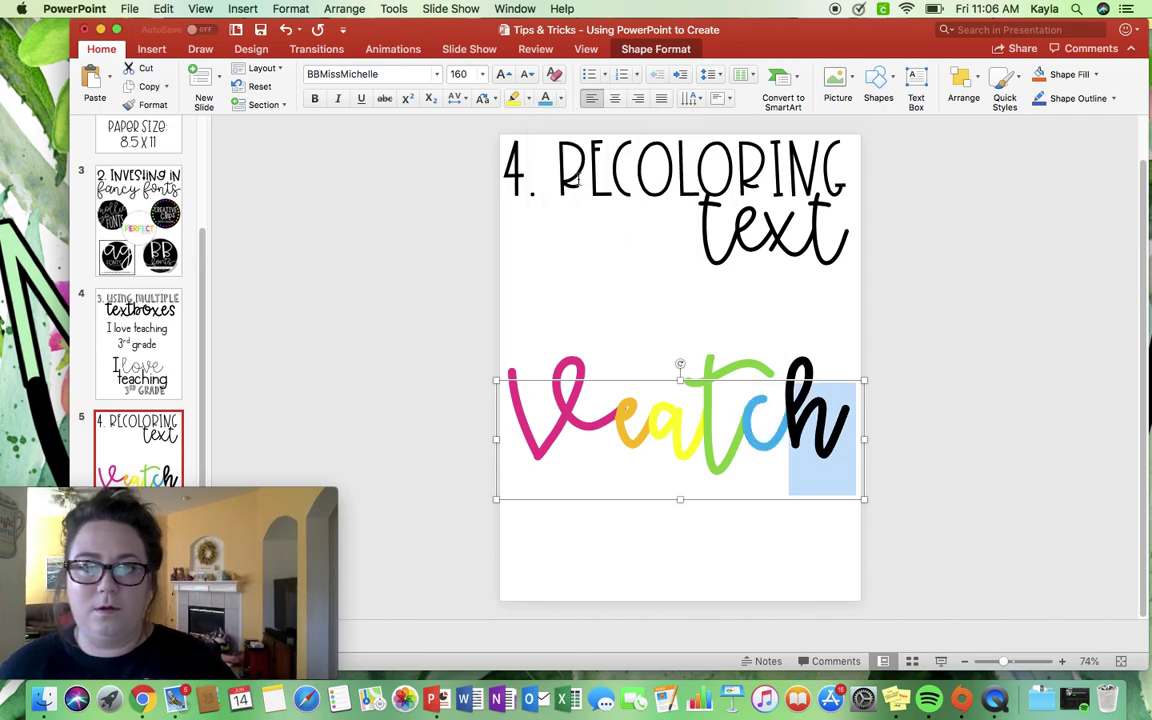
{"action": "left_click", "coordinate": [561, 99]}
{"action": "left_click", "coordinate": [565, 292]}
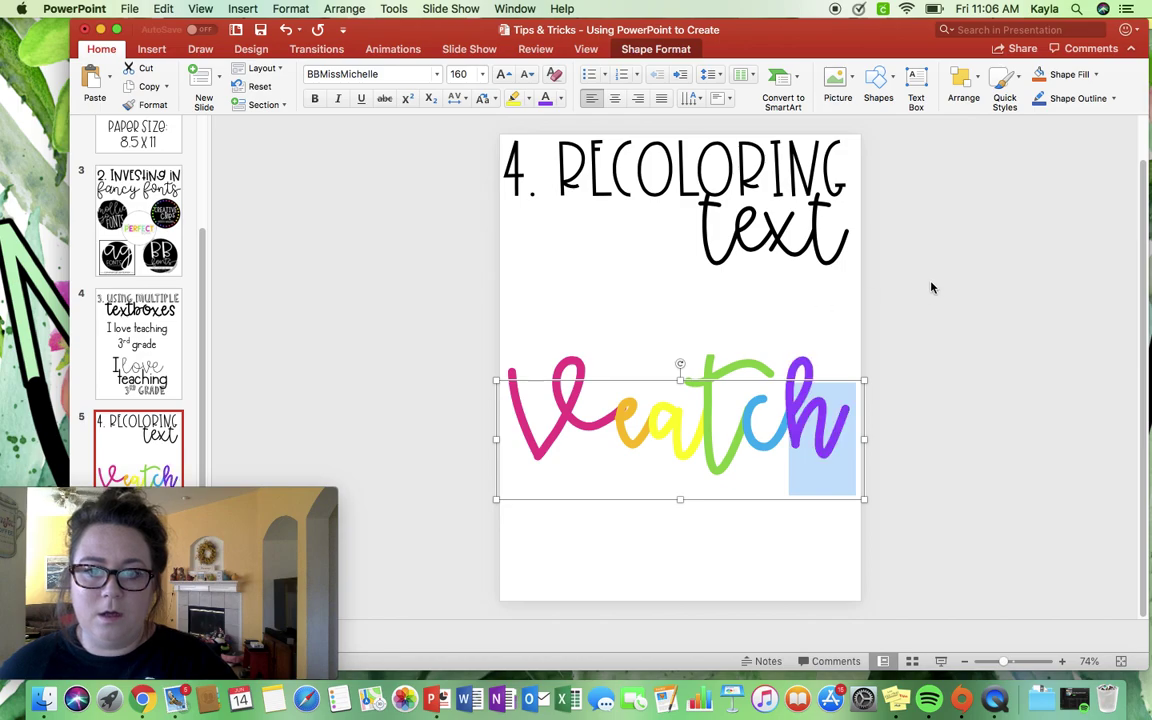
{"action": "left_click", "coordinate": [905, 263]}
Select the whole rainbow-coloured script word and open its detailed shape formatting settings.
{"action": "left_click", "coordinate": [764, 432]}
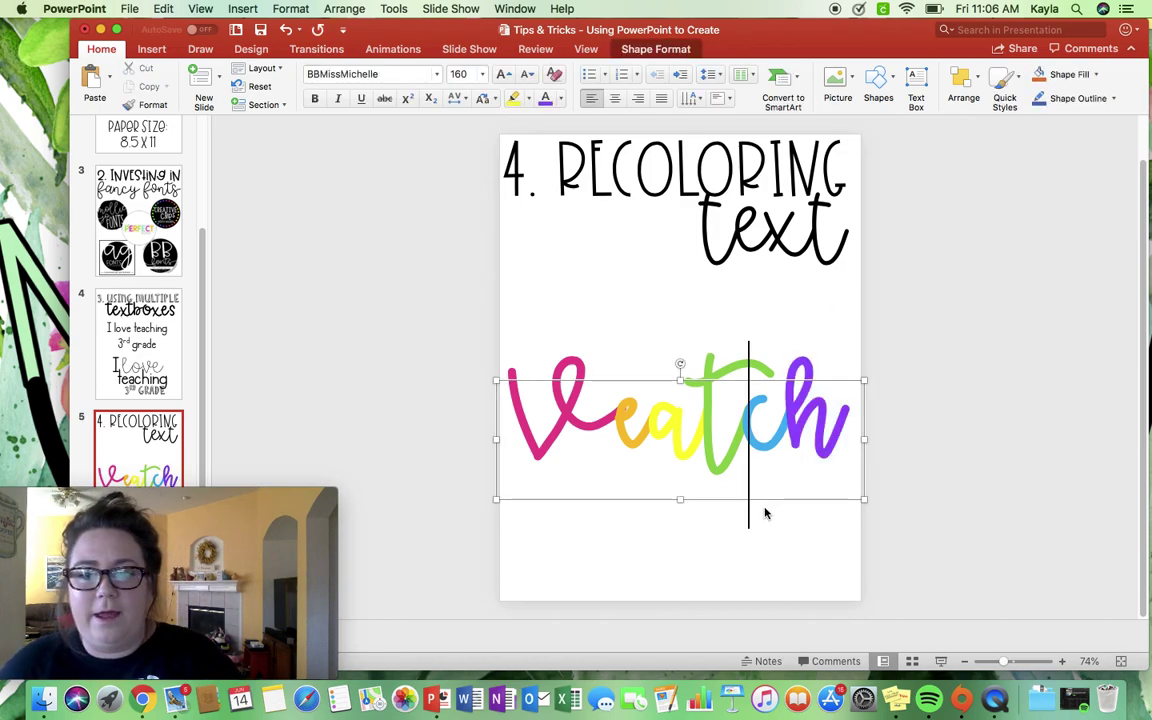
{"action": "double_click", "coordinate": [708, 401]}
{"action": "left_click", "coordinate": [705, 405]}
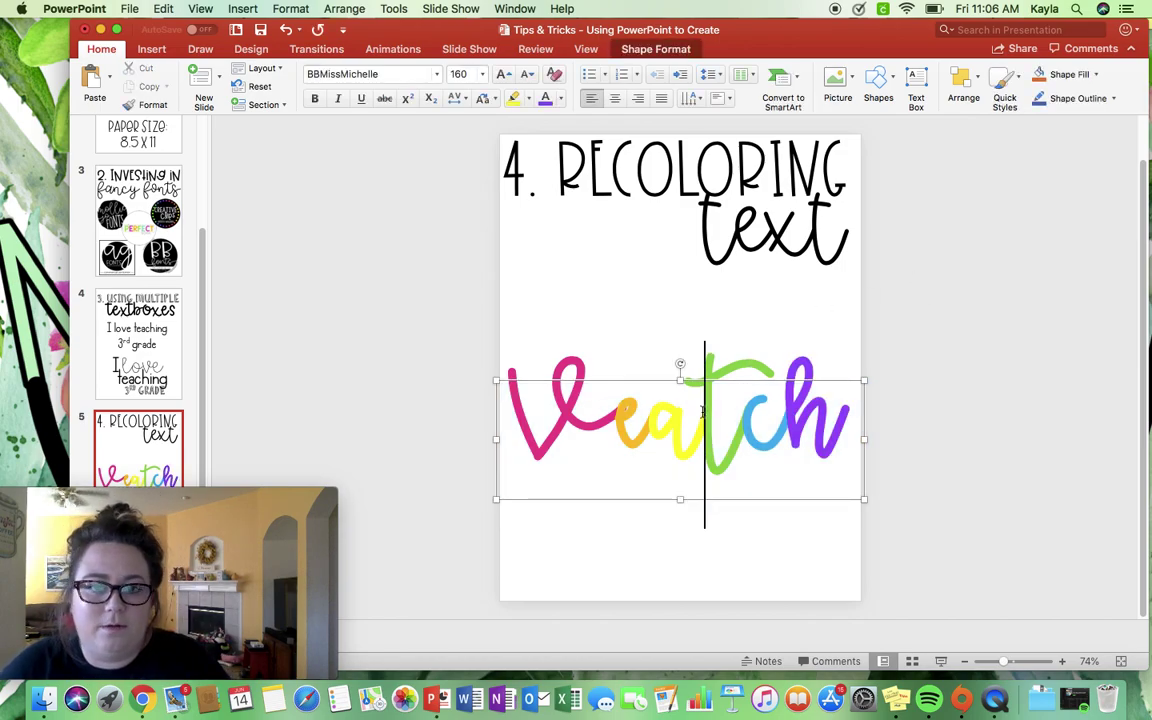
{"action": "double_click", "coordinate": [702, 416]}
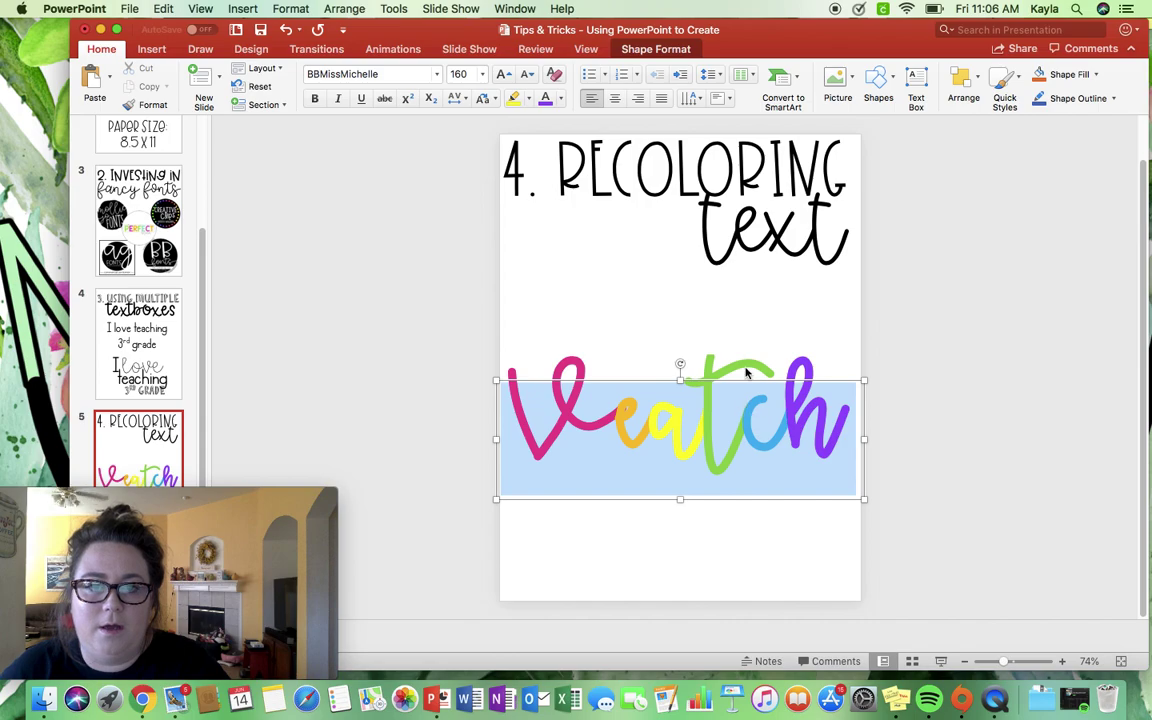
{"action": "left_click", "coordinate": [688, 48]}
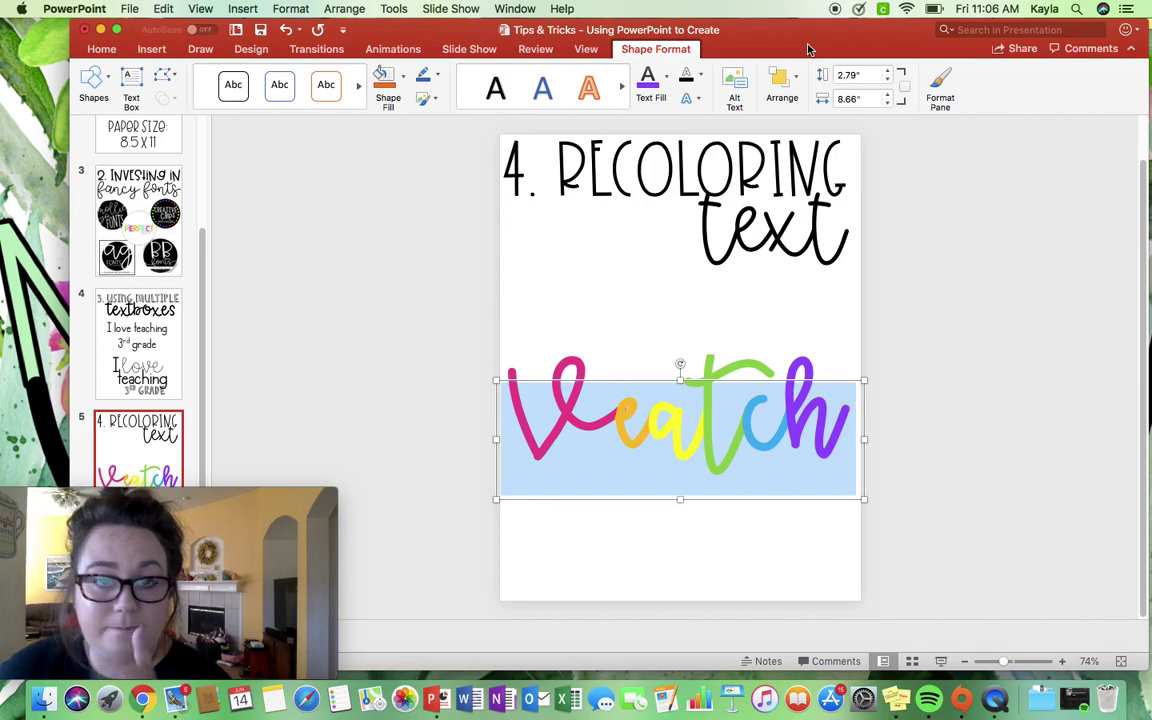
{"action": "left_click", "coordinate": [937, 82]}
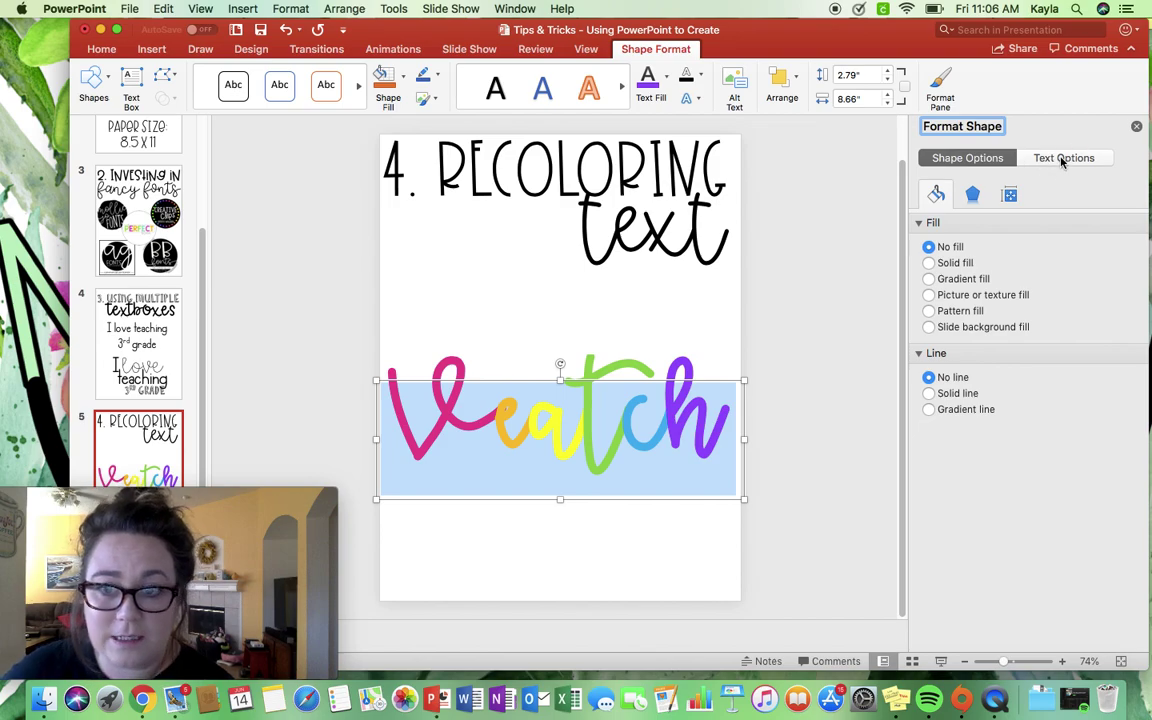
Try giving the script word's text box a solid black border line, and undo the colour change.
{"action": "left_click", "coordinate": [930, 394]}
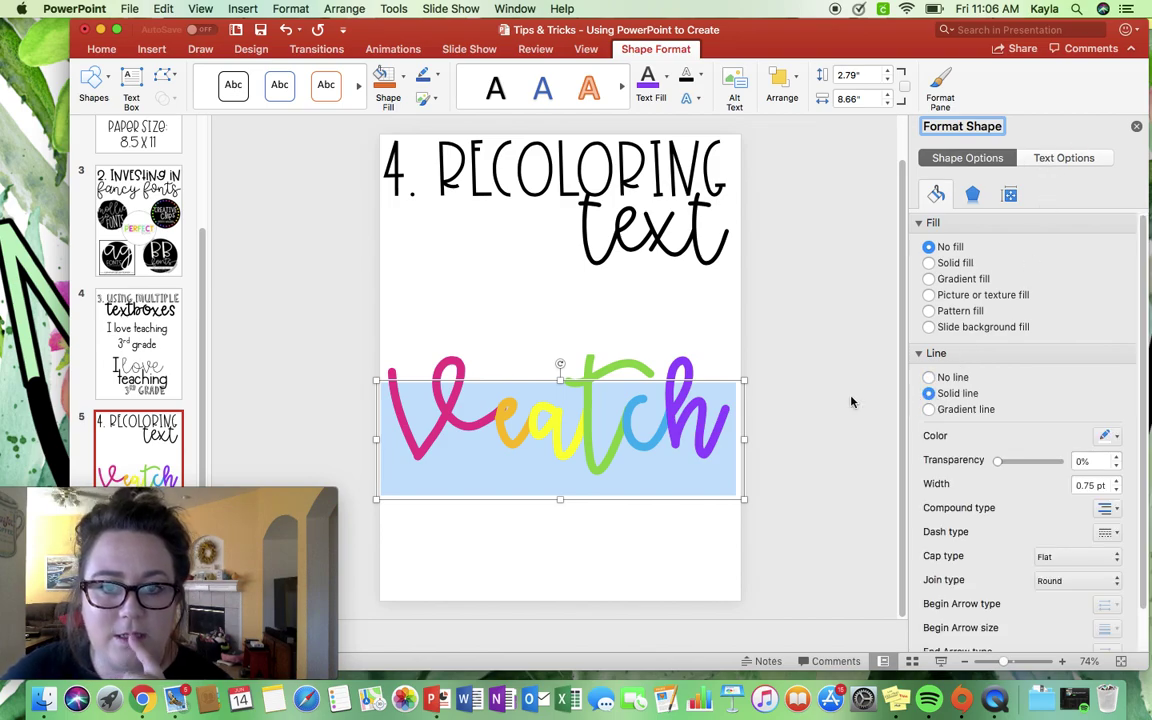
{"action": "left_click", "coordinate": [1108, 436]}
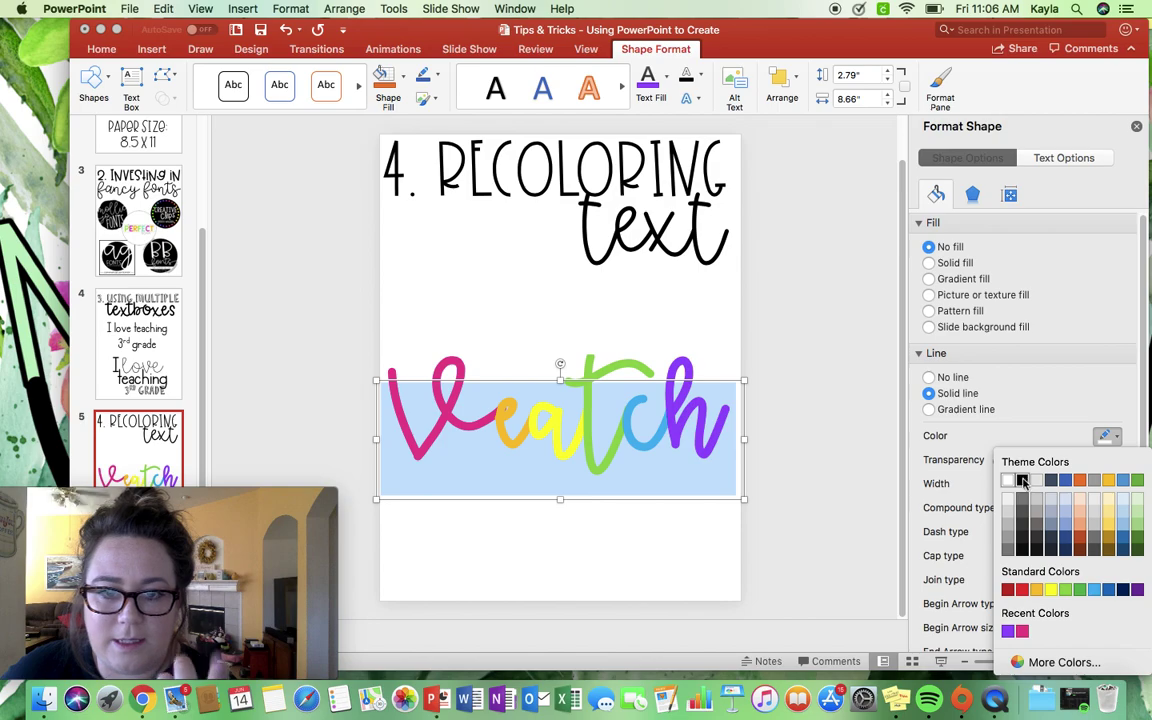
{"action": "left_click", "coordinate": [1021, 480]}
{"action": "left_click", "coordinate": [751, 391]}
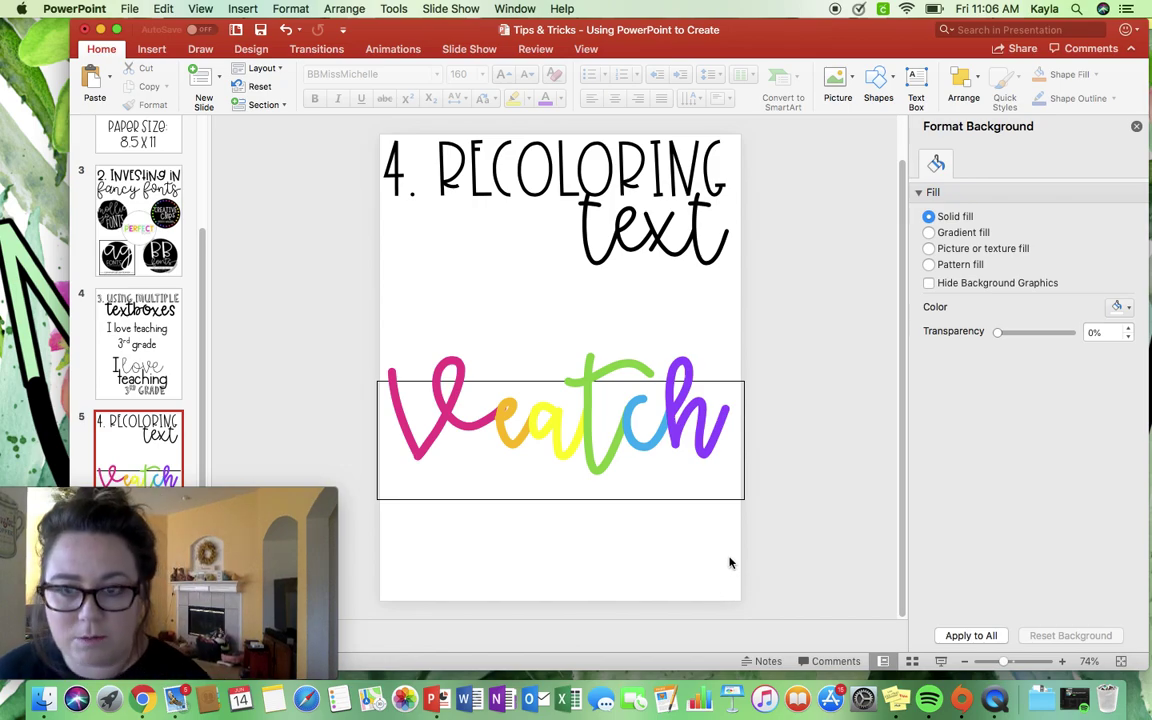
{"action": "key", "text": "super+z"}
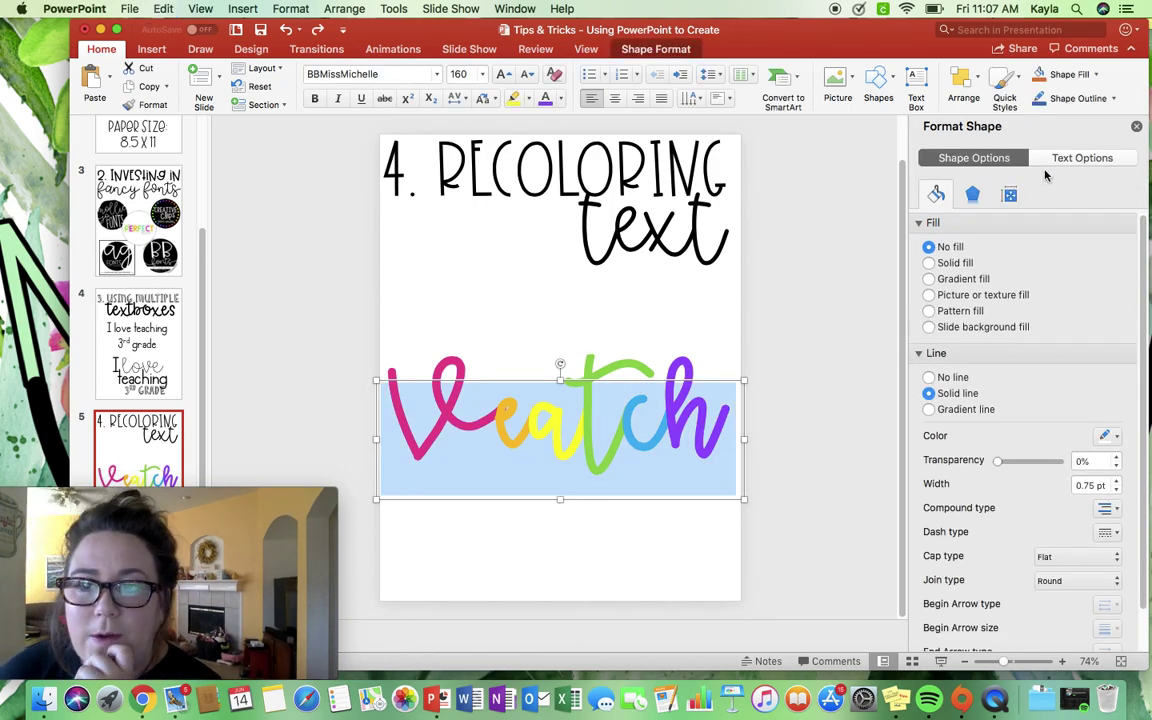
Apply a solid black text outline to the letters of the rainbow script word.
{"action": "left_click", "coordinate": [1056, 157]}
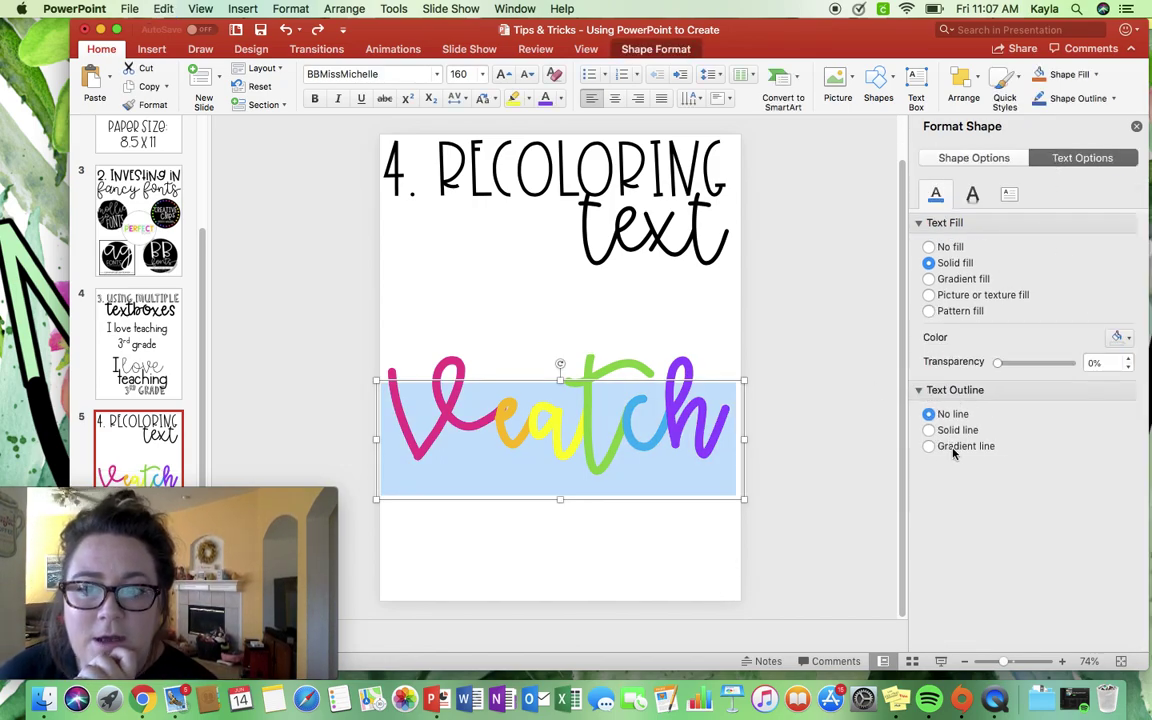
{"action": "left_click", "coordinate": [952, 432]}
{"action": "left_click", "coordinate": [1107, 473]}
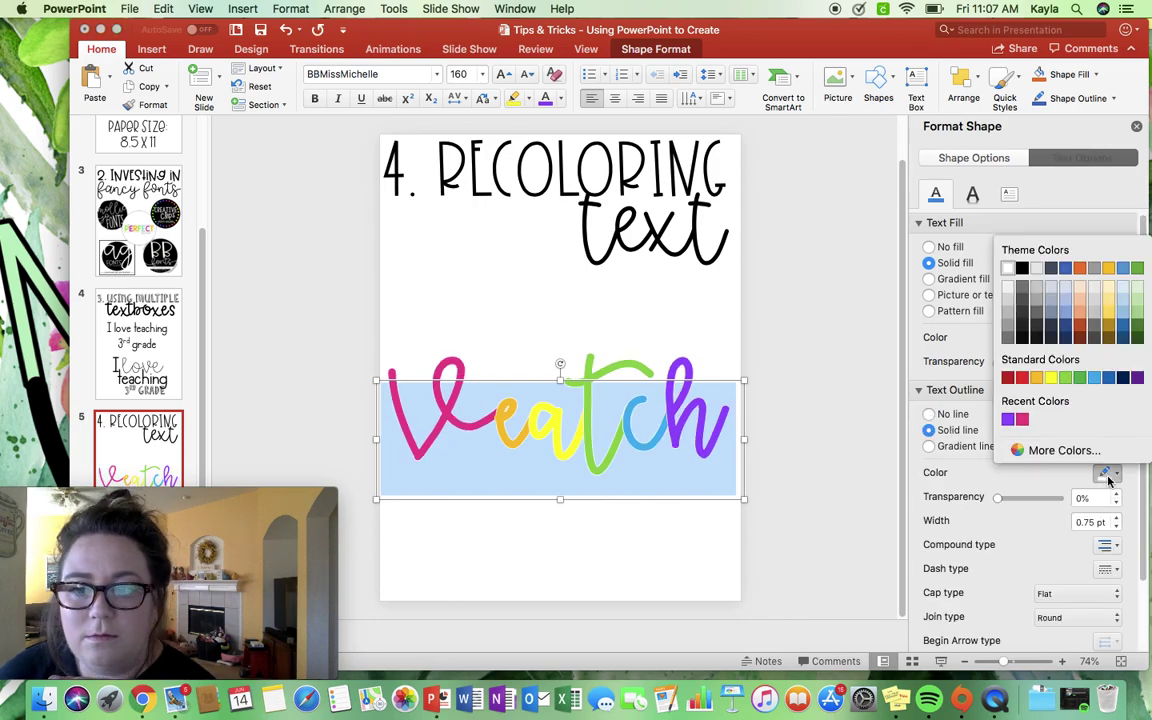
{"action": "left_click", "coordinate": [1027, 310]}
{"action": "left_click", "coordinate": [803, 452]}
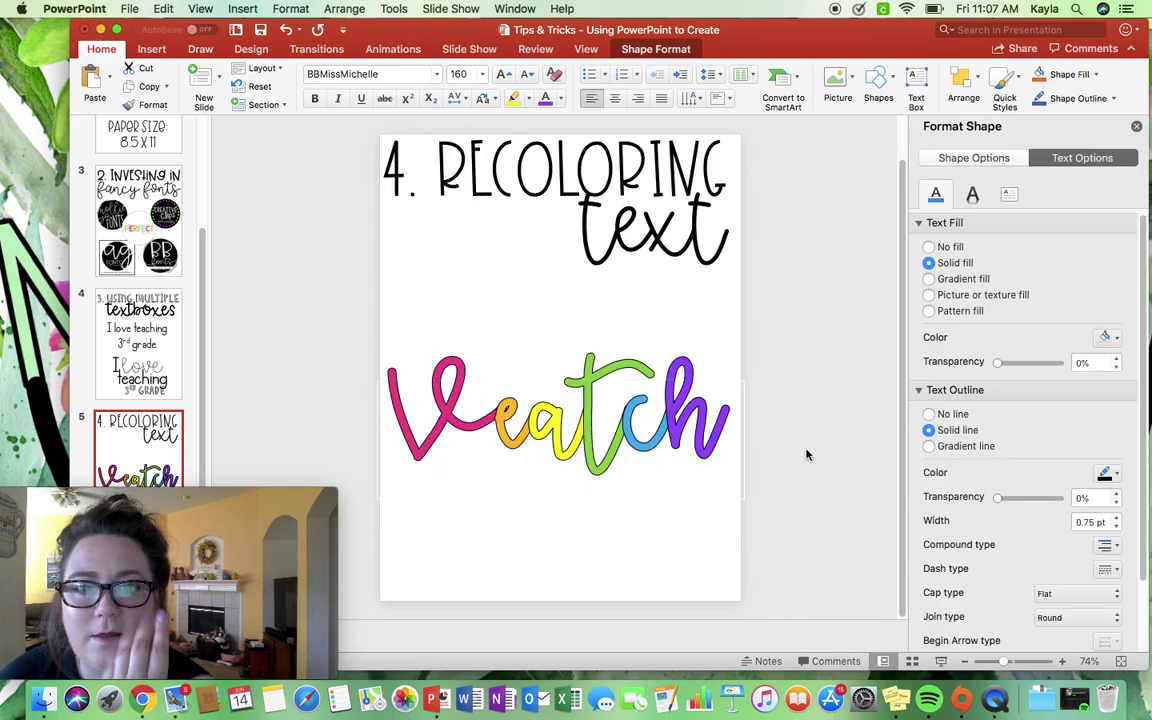
Reselect the whole script word and thicken its text outline, trying 10 pt and settling on 15 pt.
{"action": "left_click", "coordinate": [655, 428]}
{"action": "triple_click", "coordinate": [655, 428]}
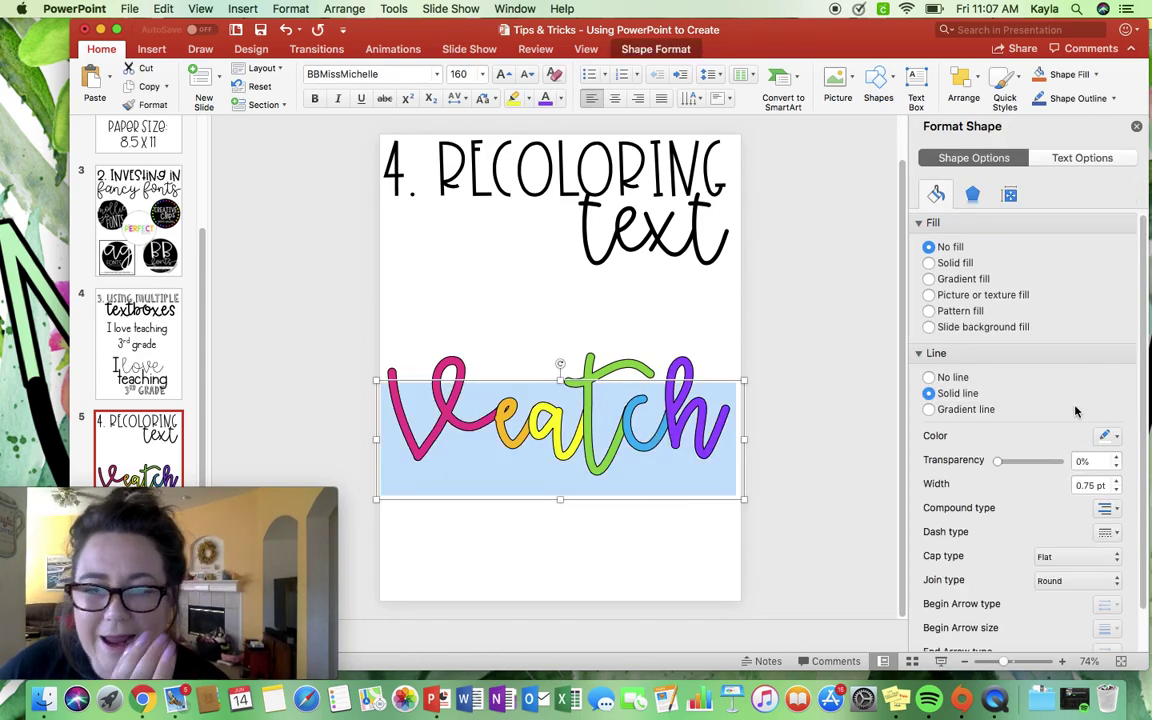
{"action": "left_click", "coordinate": [1060, 158]}
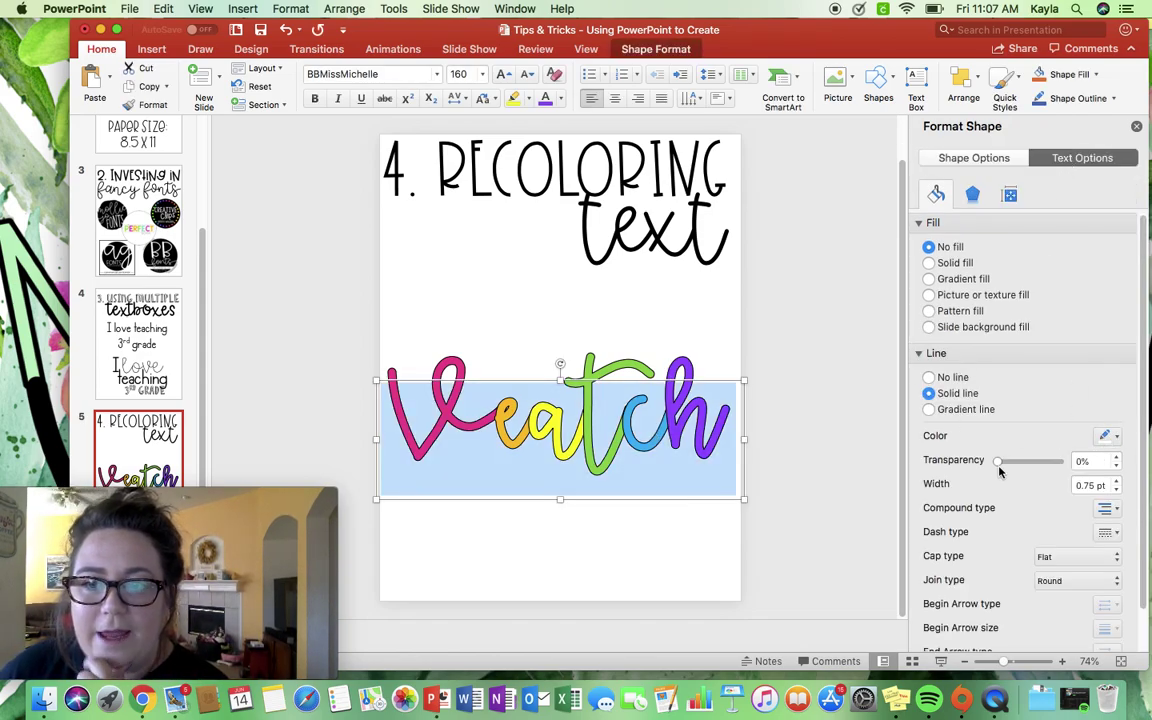
{"action": "left_click", "coordinate": [1100, 522]}
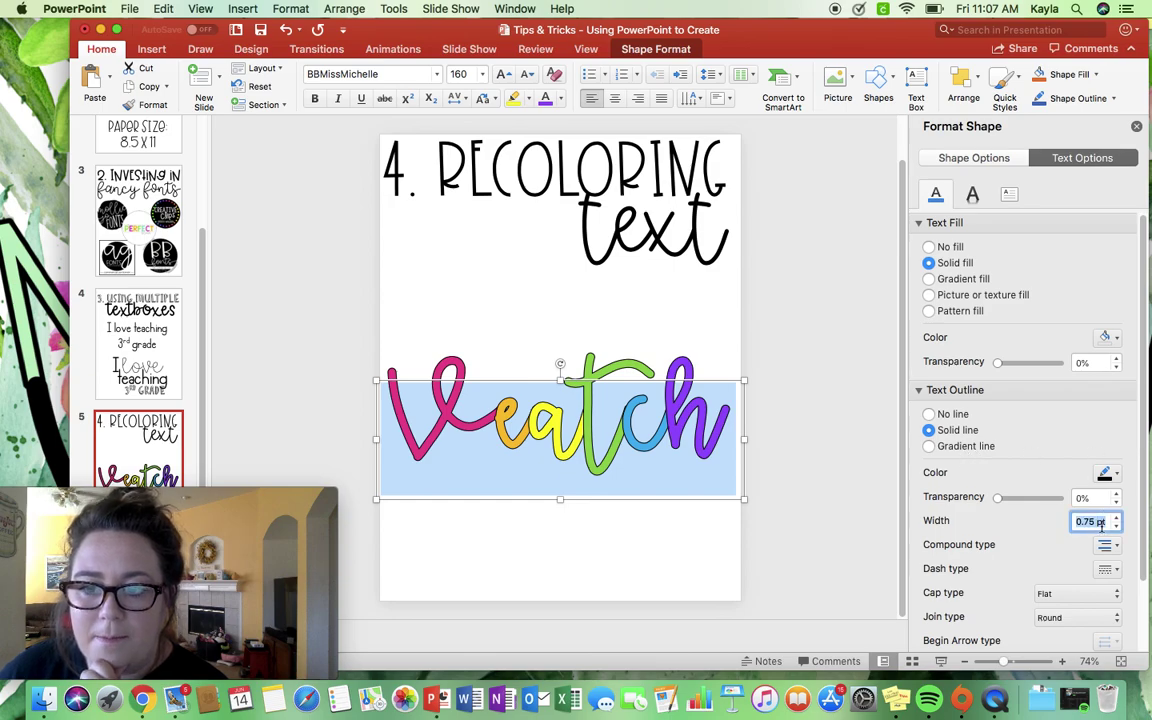
{"action": "type", "text": "10"}
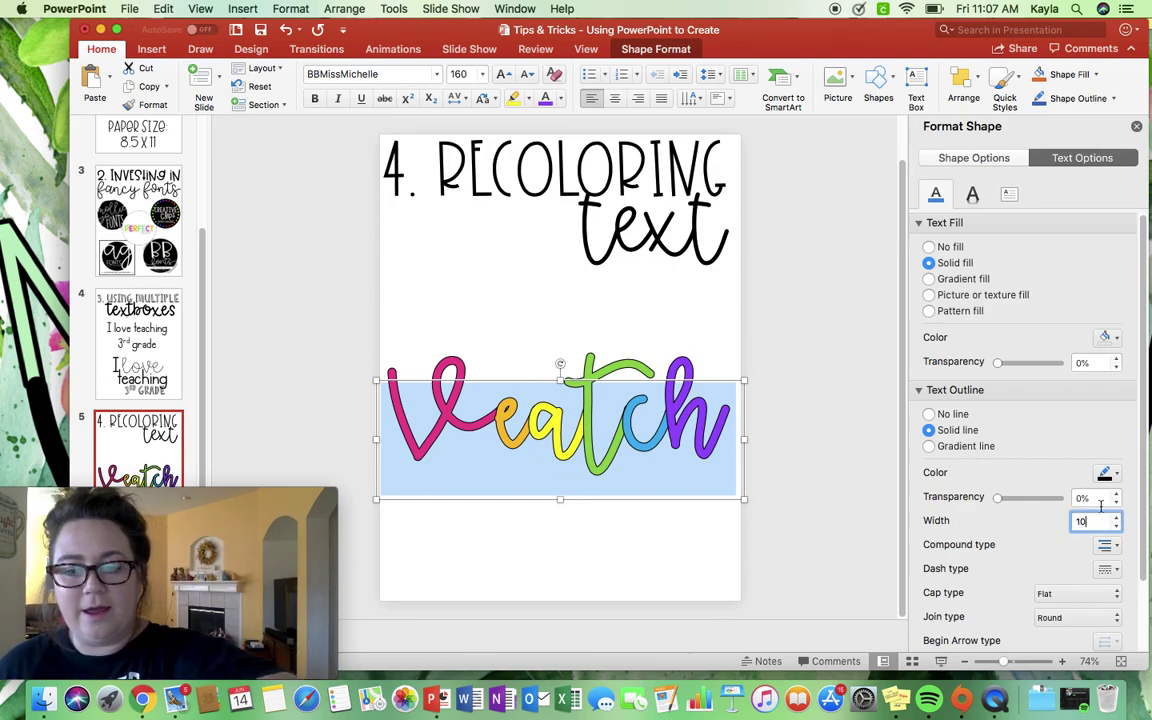
{"action": "key", "text": "Return"}
{"action": "type", "text": "1"}
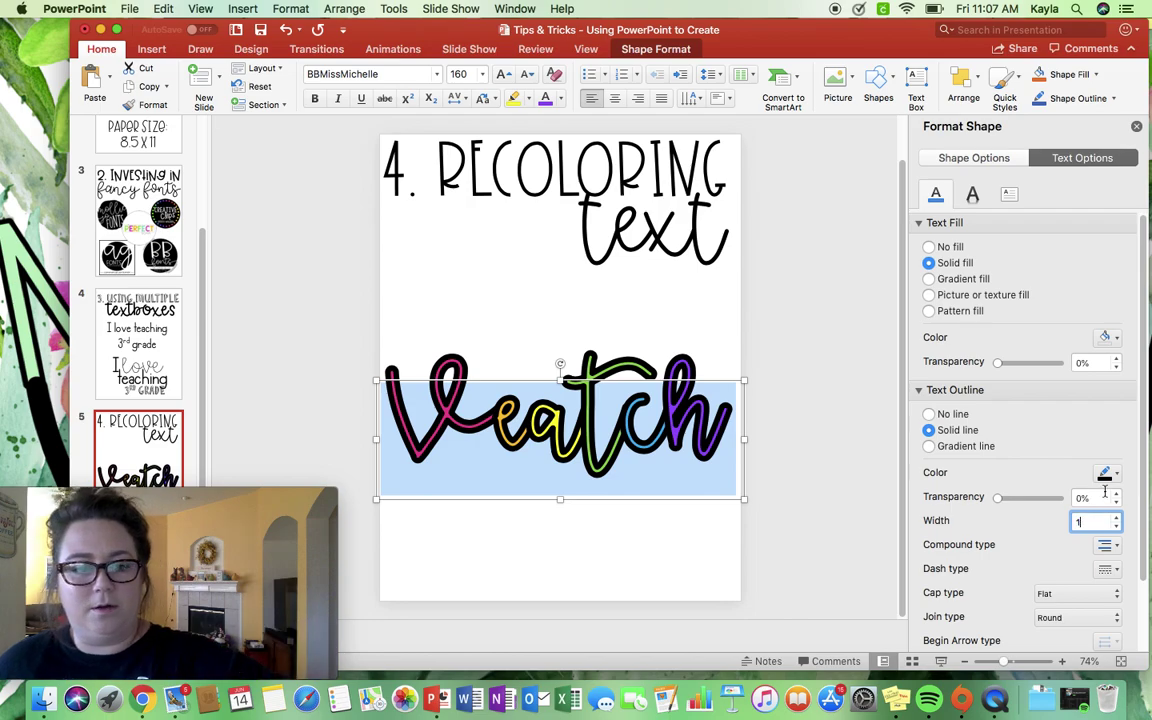
{"action": "key", "text": "Return"}
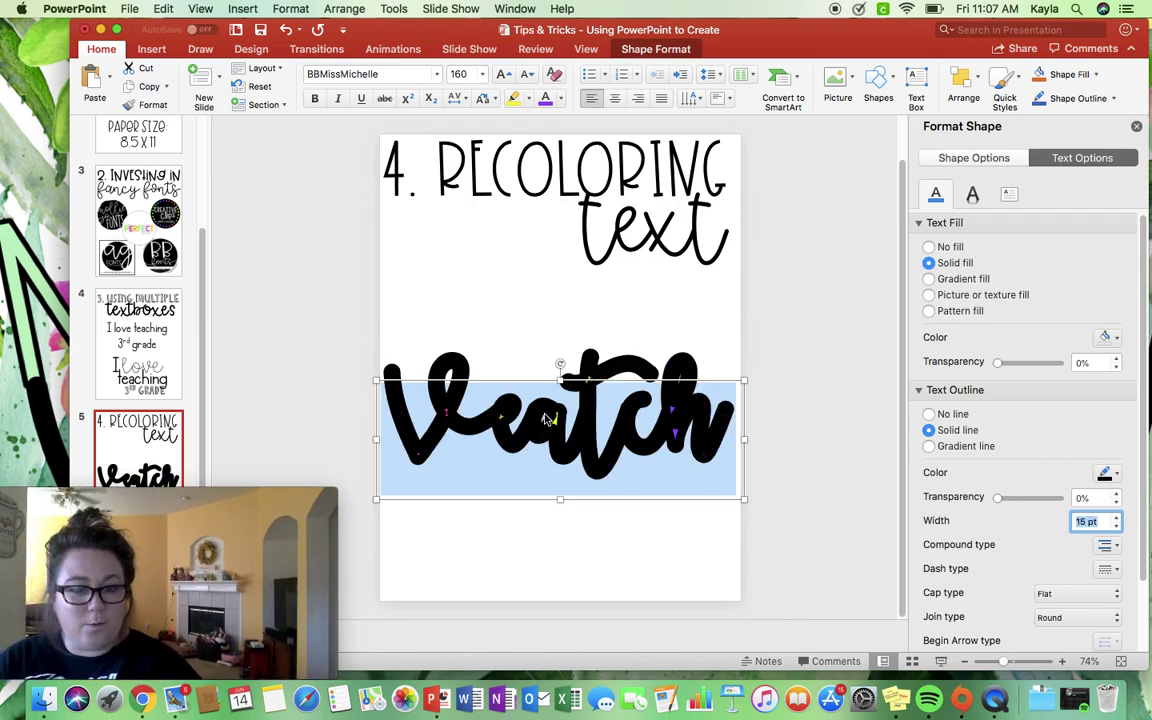
Duplicate the outlined word's text box and move the copy slightly below the original.
{"action": "left_click", "coordinate": [619, 382]}
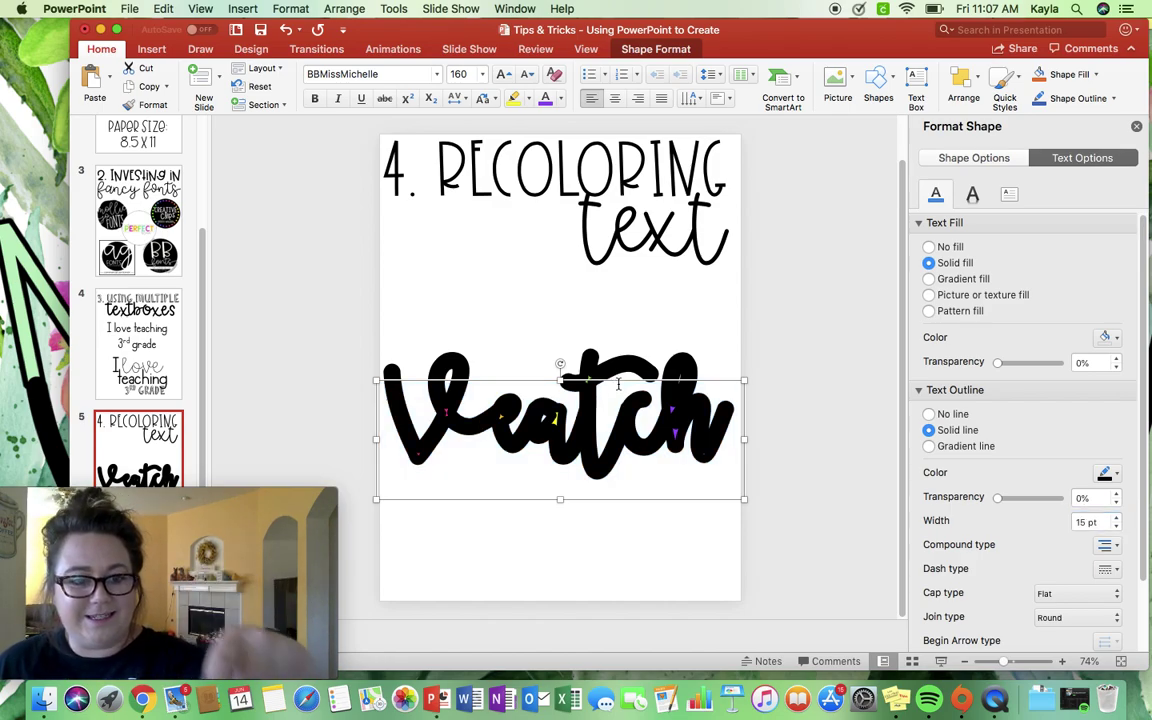
{"action": "key", "text": "super+c"}
{"action": "key", "text": "super+v"}
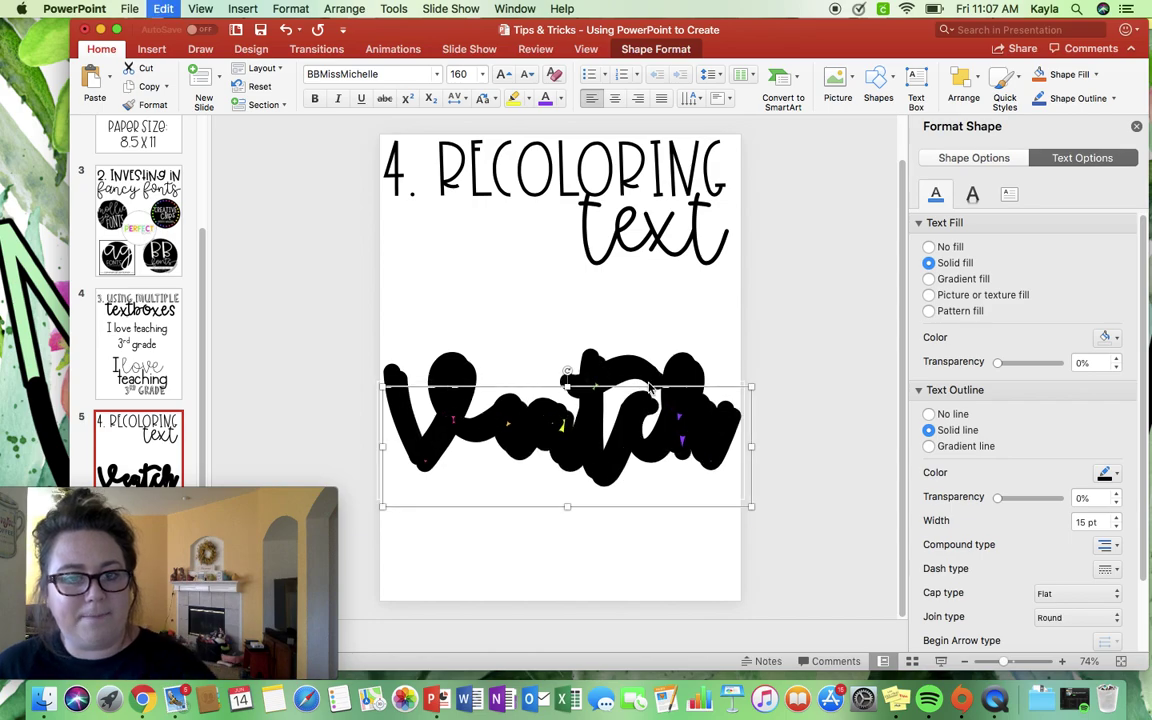
{"action": "left_click_drag", "start_coordinate": [643, 388], "coordinate": [648, 419]}
Change the copied word's text outline to white with a width of 3 pt.
{"action": "double_click", "coordinate": [635, 462]}
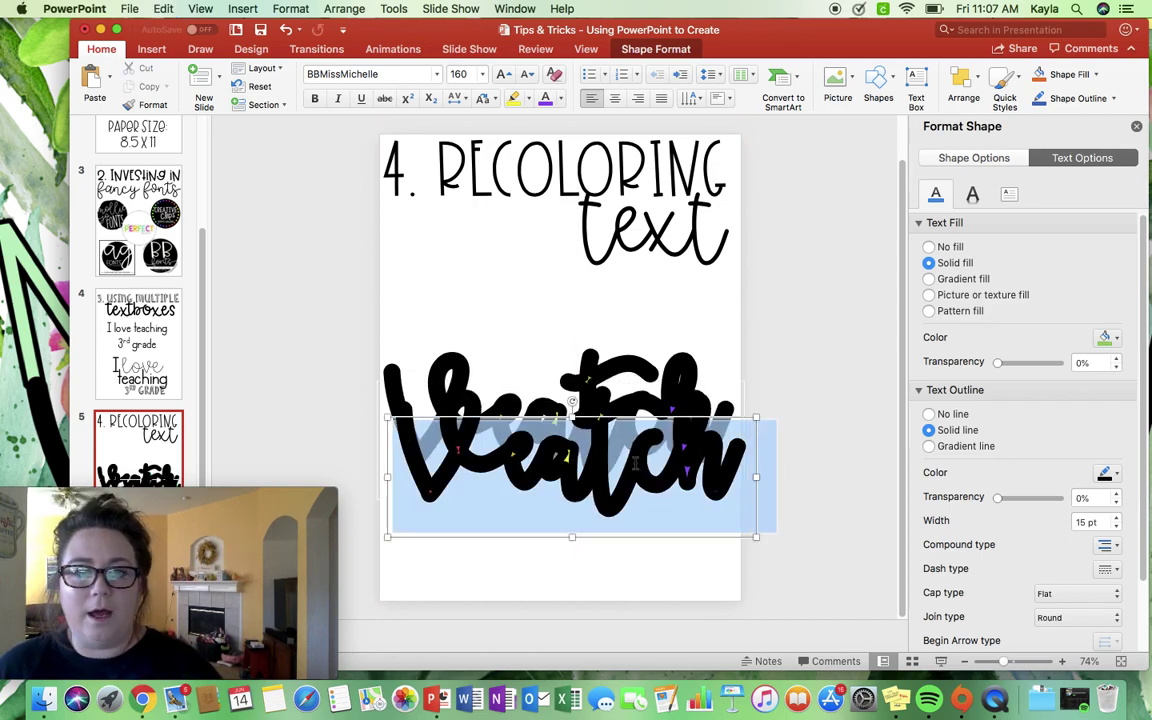
{"action": "left_click", "coordinate": [1103, 522]}
{"action": "left_click", "coordinate": [1108, 474]}
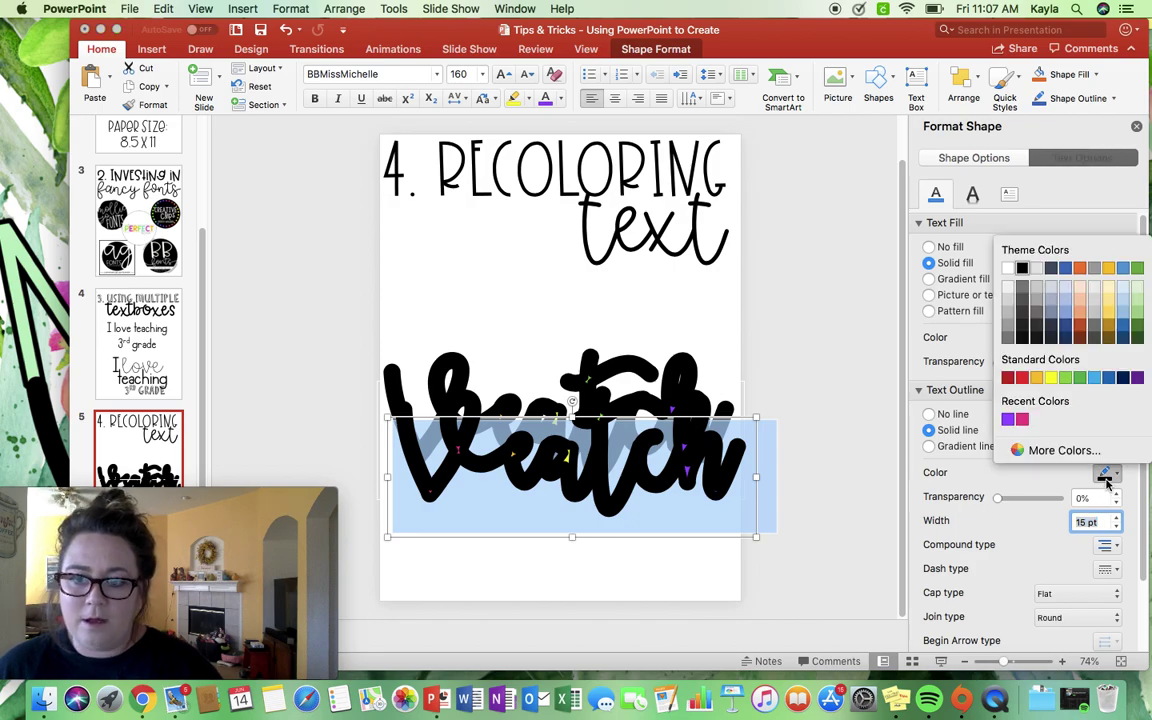
{"action": "left_click", "coordinate": [1008, 270]}
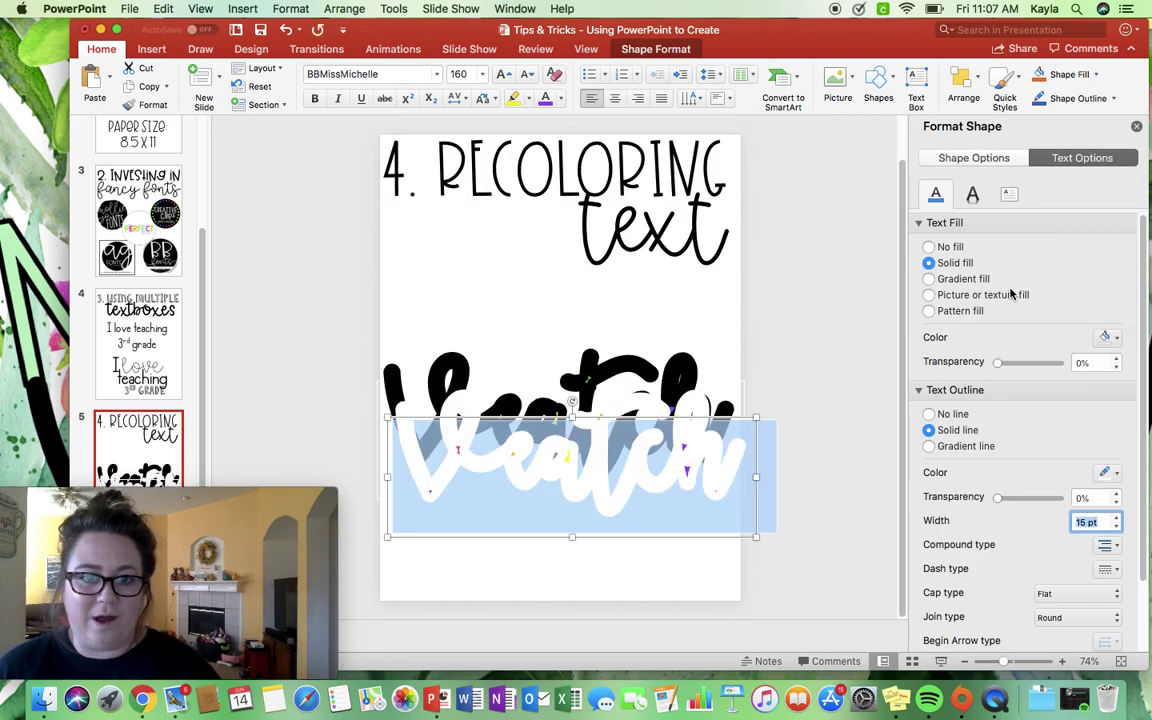
{"action": "type", "text": "3"}
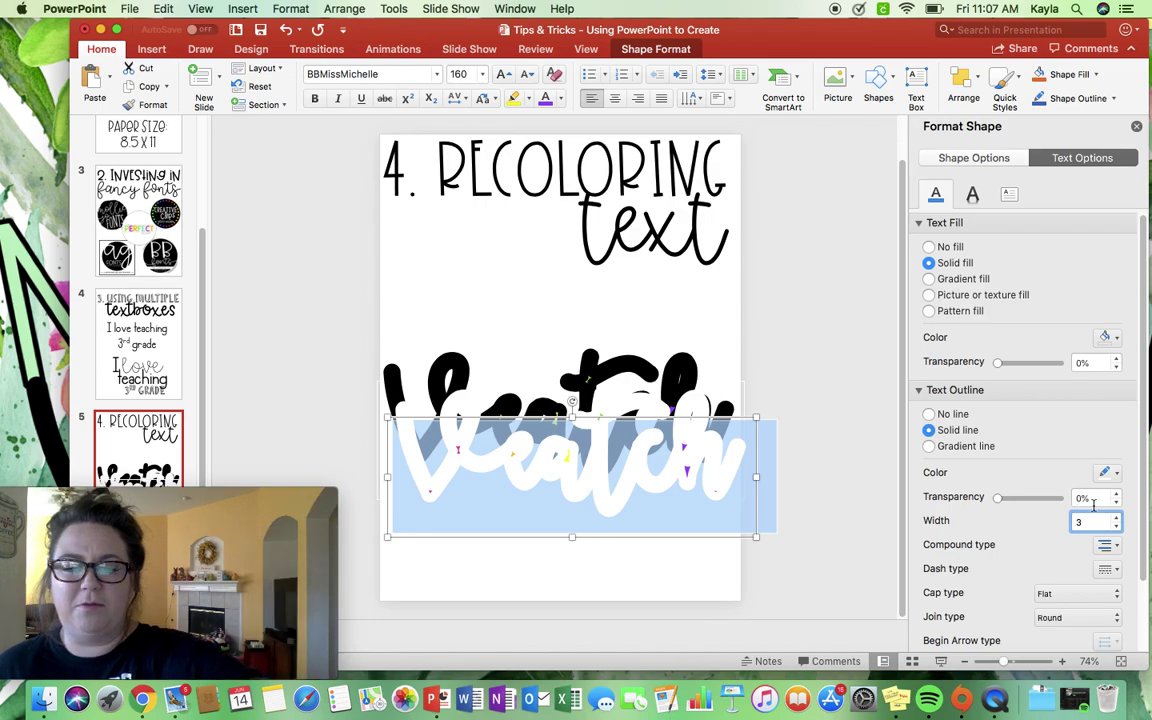
{"action": "key", "text": "Return"}
Move the white-outlined copy exactly over the thick black-outlined original so the letters line up.
{"action": "left_click", "coordinate": [656, 538]}
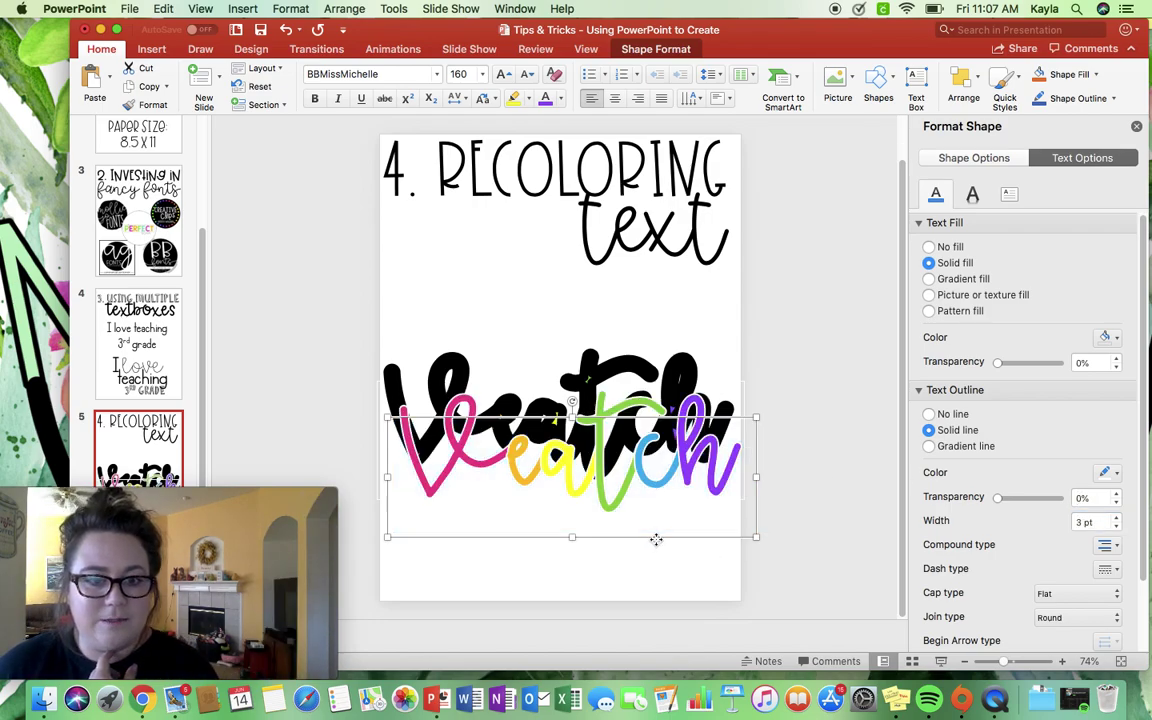
{"action": "left_click_drag", "start_coordinate": [656, 536], "coordinate": [644, 499]}
{"action": "left_click", "coordinate": [812, 501]}
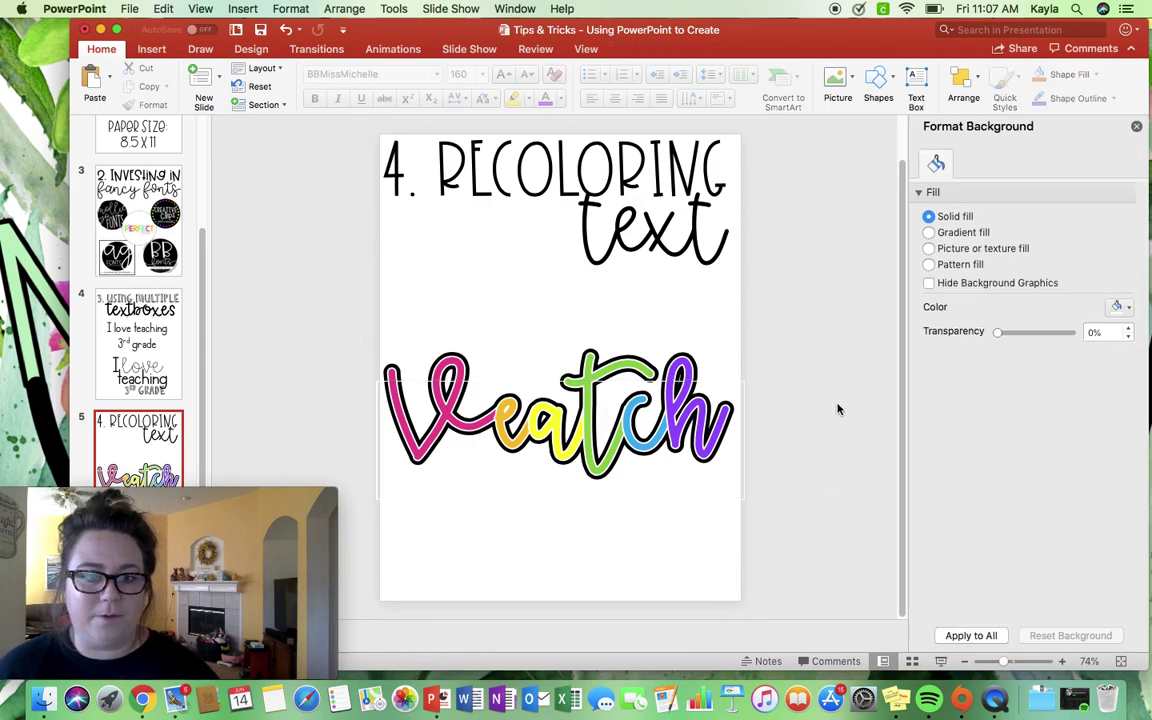
Remove the border line from the front copy's text box, check its text outline settings, and deselect it.
{"action": "left_click", "coordinate": [612, 390]}
{"action": "left_click", "coordinate": [523, 384]}
{"action": "left_click", "coordinate": [525, 363]}
{"action": "left_click", "coordinate": [509, 385]}
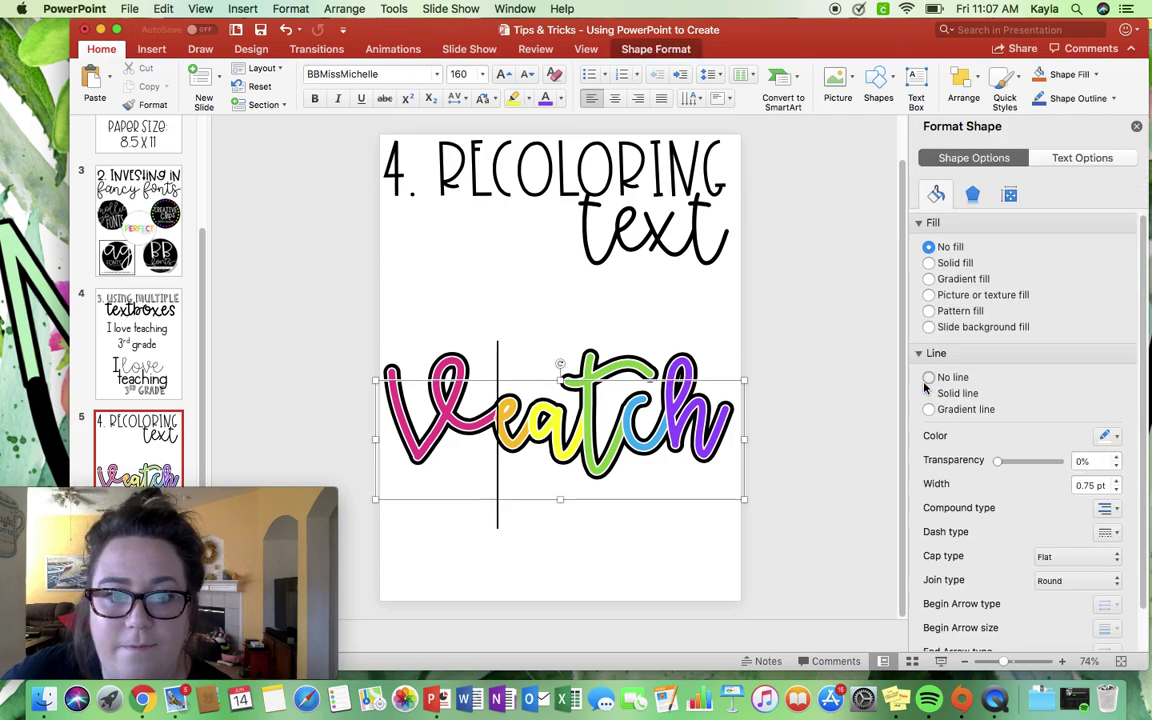
{"action": "left_click", "coordinate": [929, 377]}
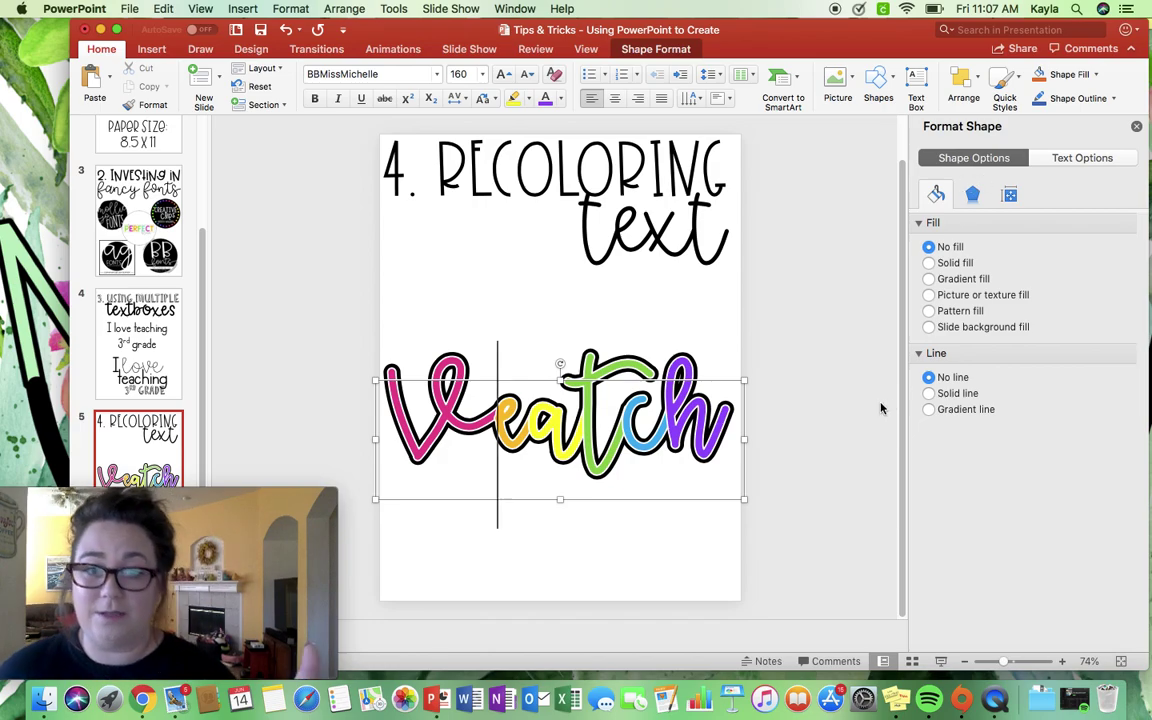
{"action": "left_click", "coordinate": [1082, 158]}
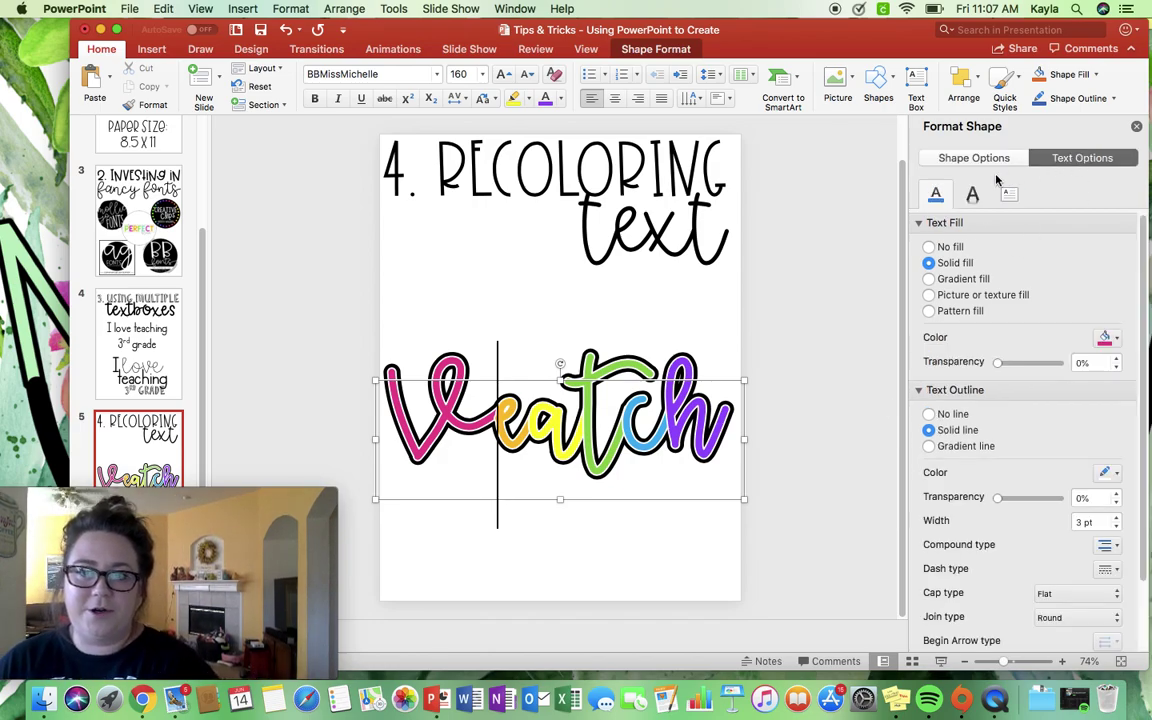
{"action": "left_click", "coordinate": [830, 425]}
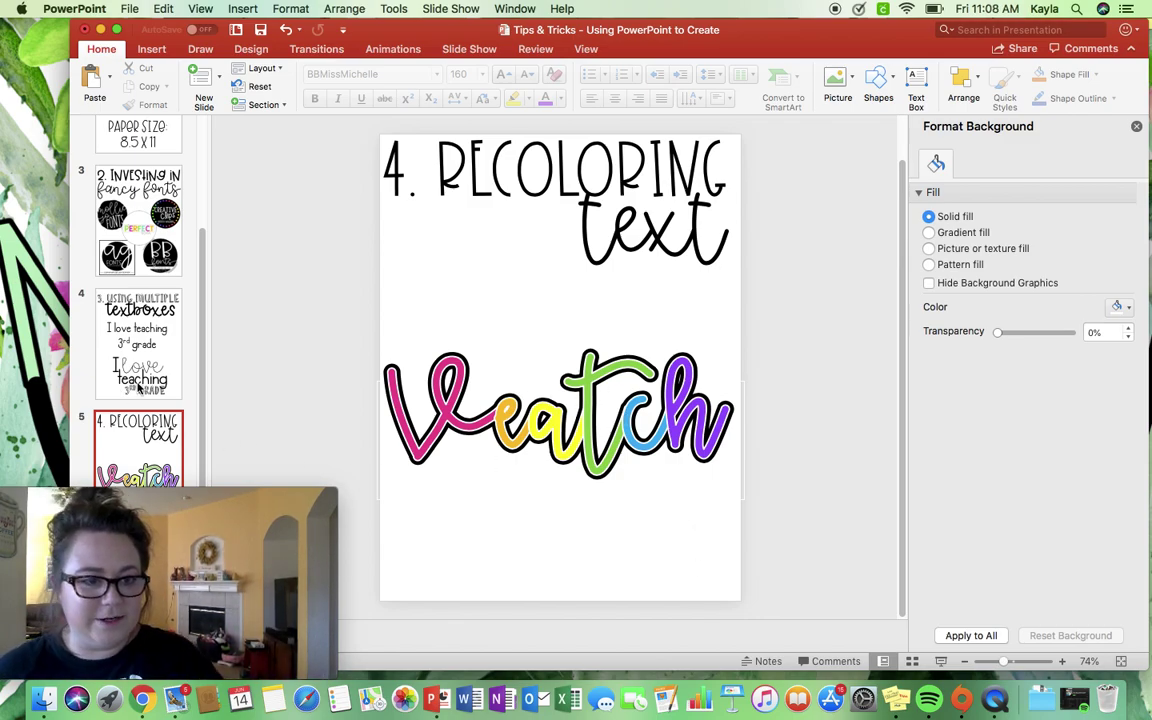
Open the doodle fonts slide and check the font of its title text.
{"action": "scroll", "coordinate": [139, 387], "scroll_direction": "down", "scroll_amount": 6}
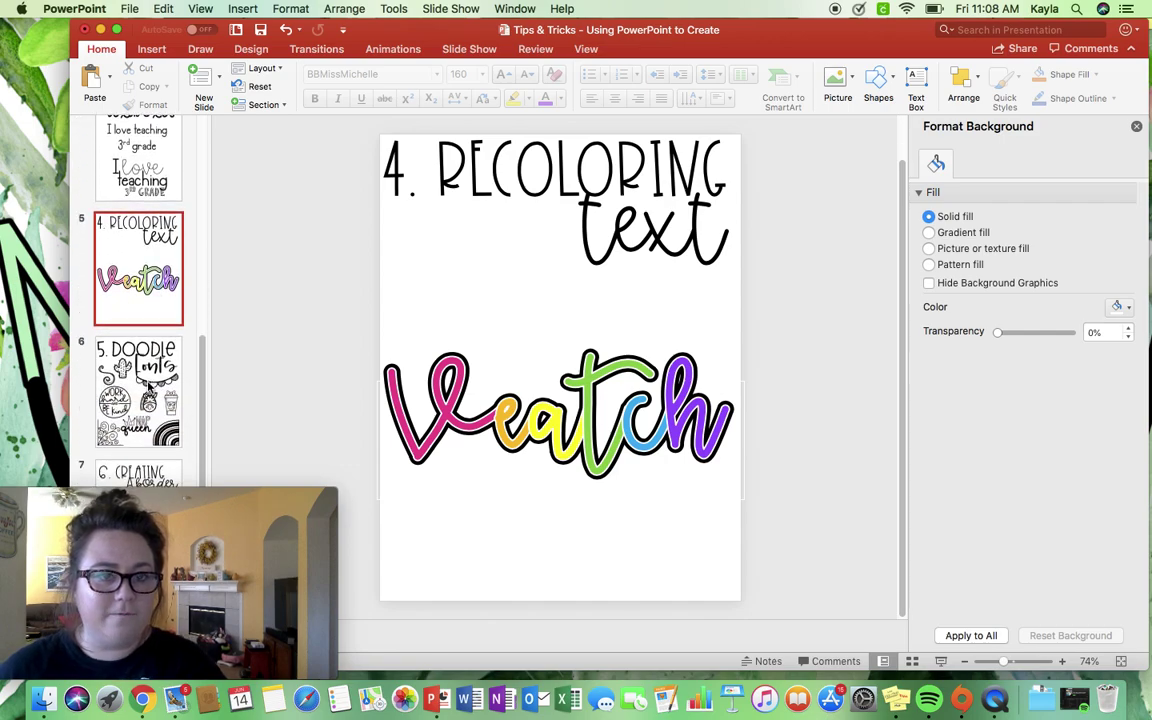
{"action": "left_click", "coordinate": [140, 382]}
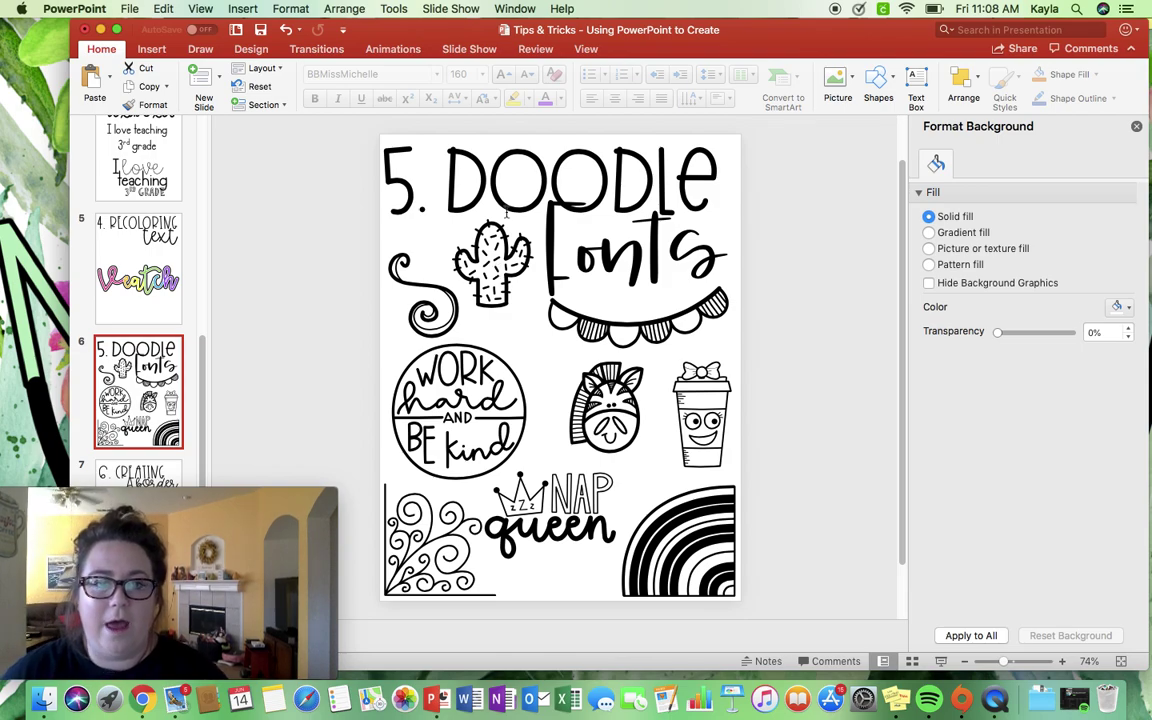
{"action": "left_click", "coordinate": [579, 164]}
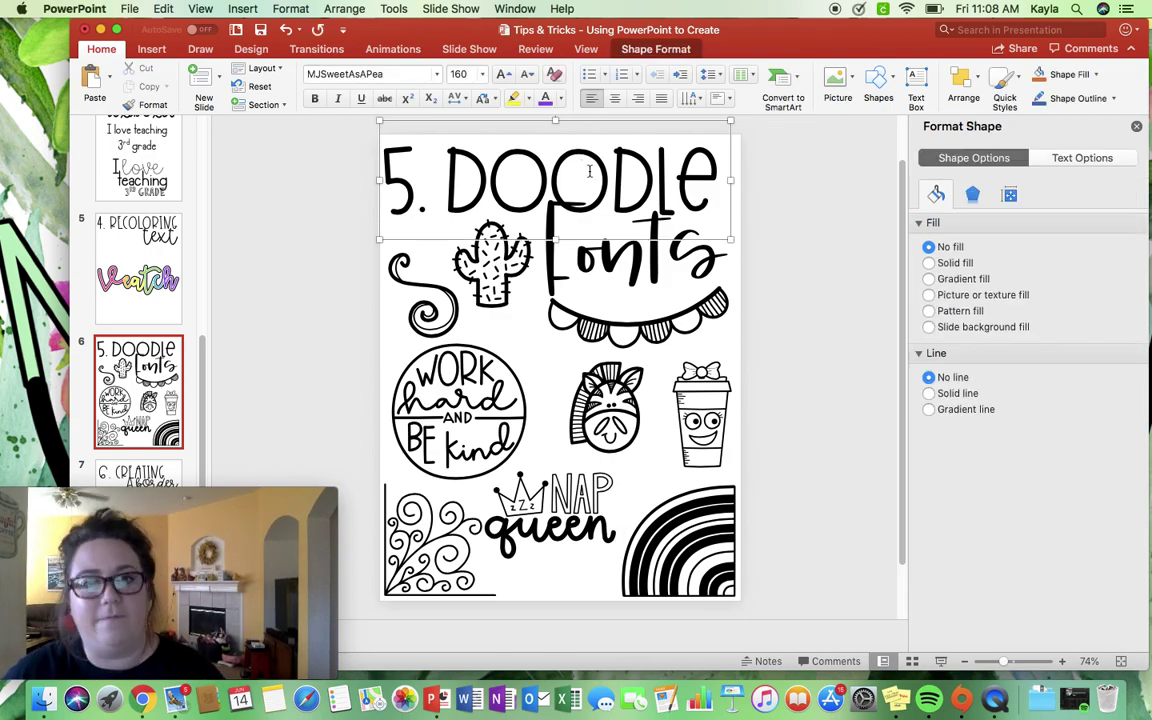
{"action": "left_click", "coordinate": [790, 330]}
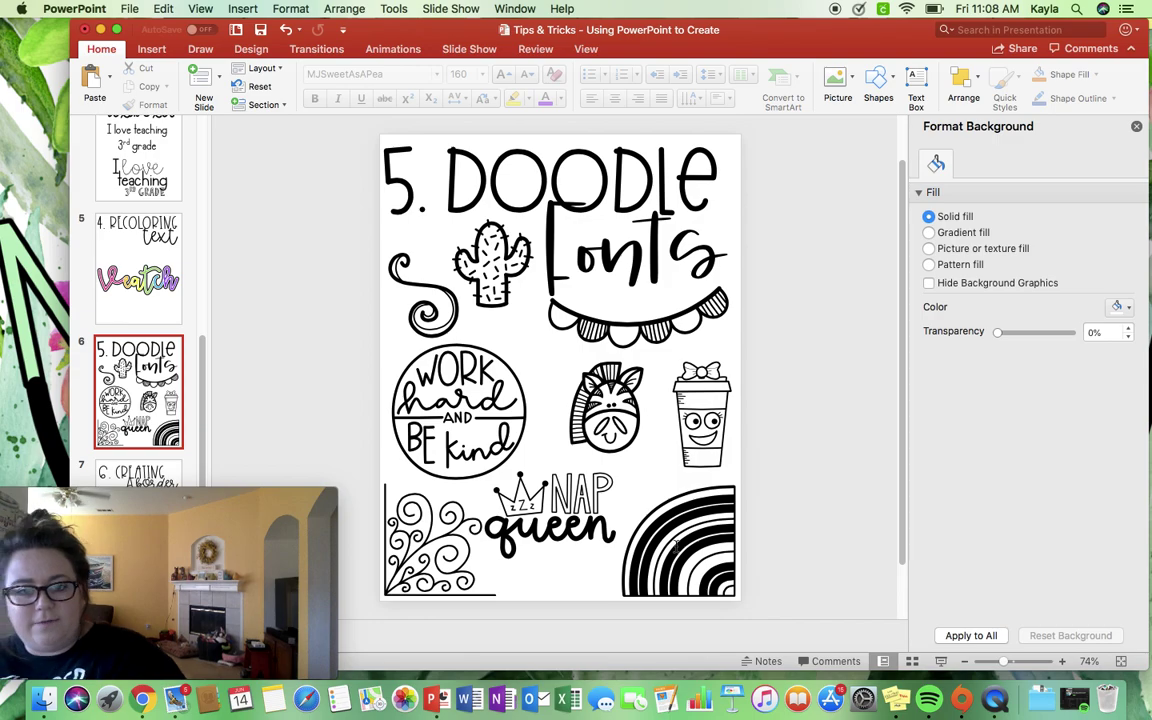
Cycle the rainbow corner doodle through the characters a, b and c, and leave it as d.
{"action": "left_click", "coordinate": [680, 545]}
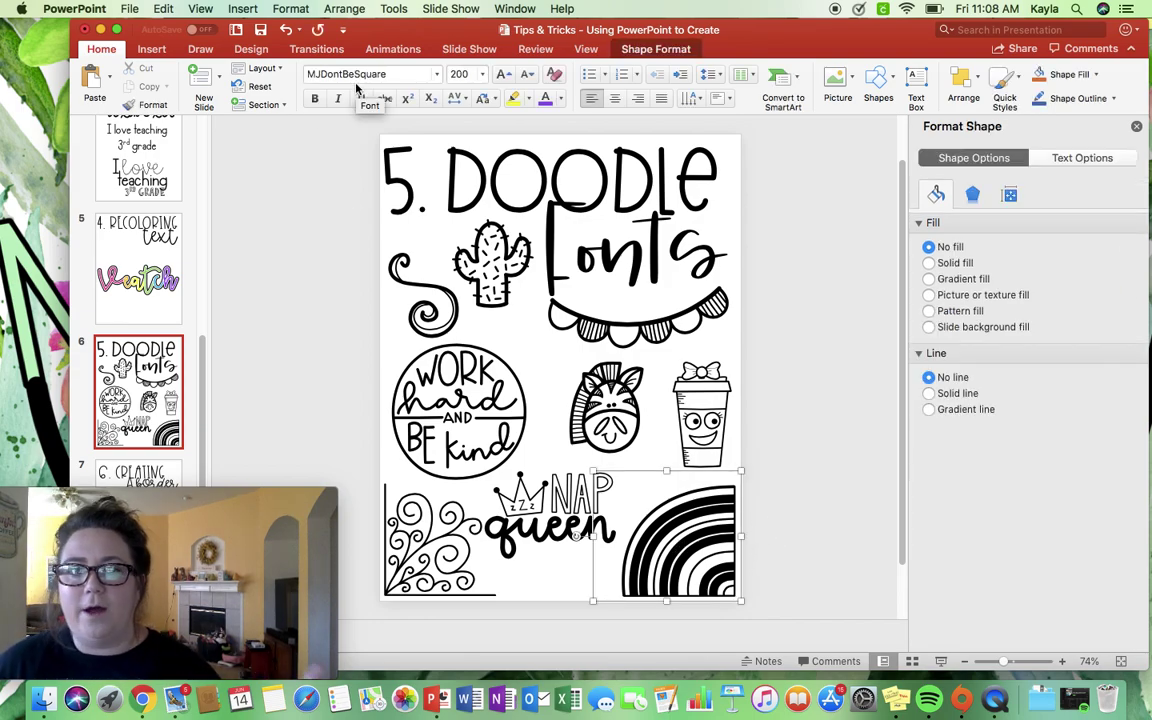
{"action": "double_click", "coordinate": [668, 538]}
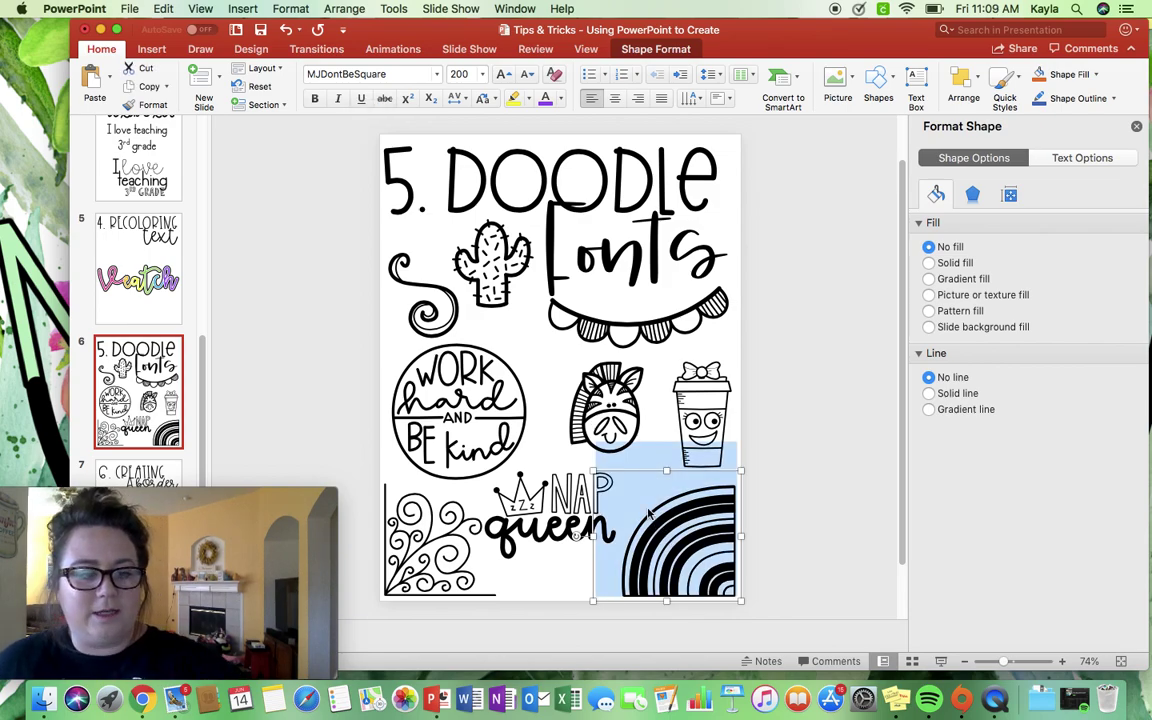
{"action": "type", "text": "a"}
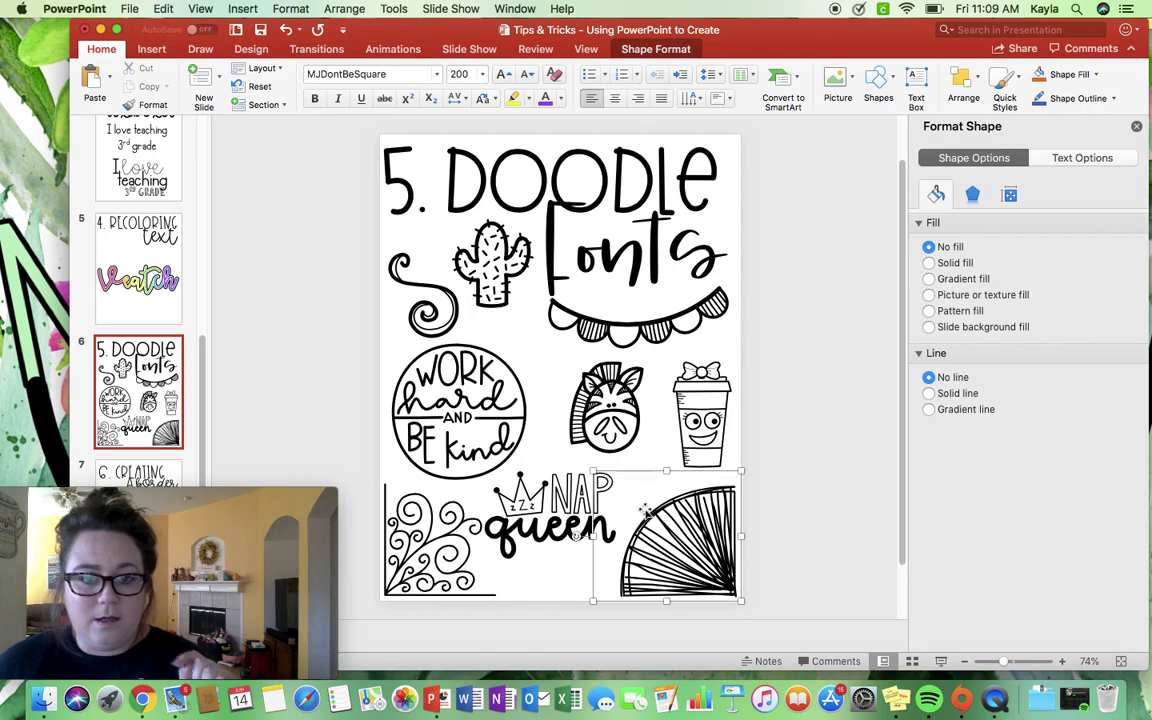
{"action": "key", "text": "BackSpace"}
{"action": "type", "text": "b"}
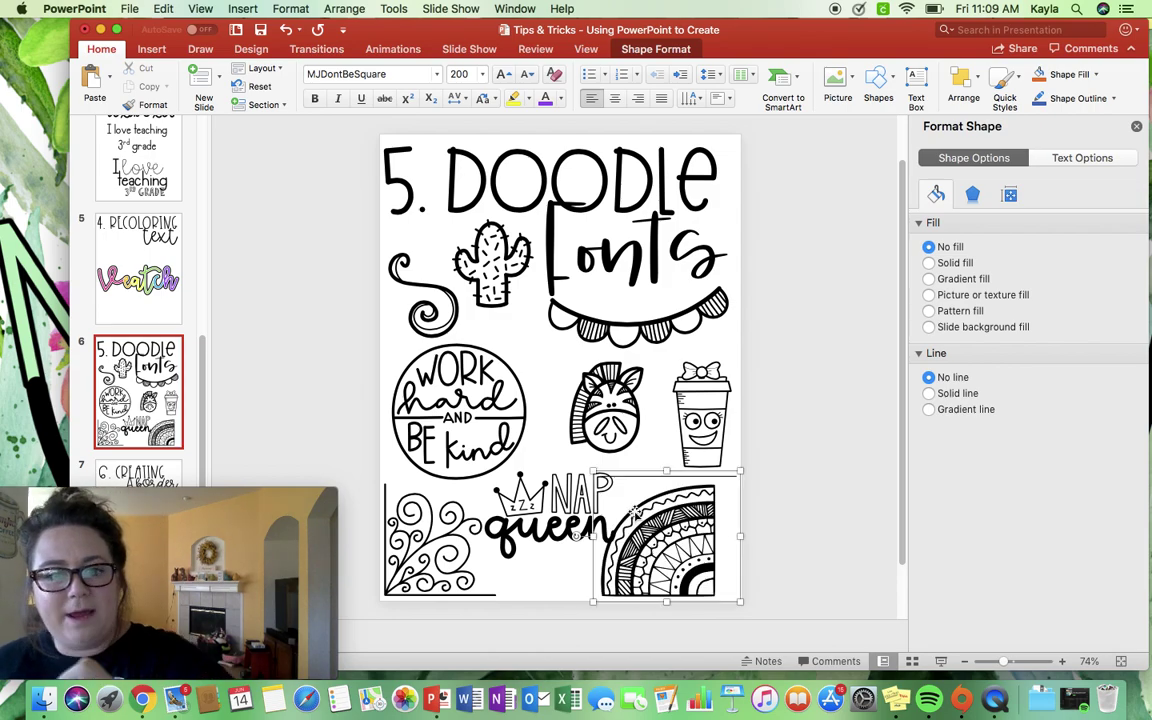
{"action": "key", "text": "BackSpace"}
{"action": "type", "text": "c"}
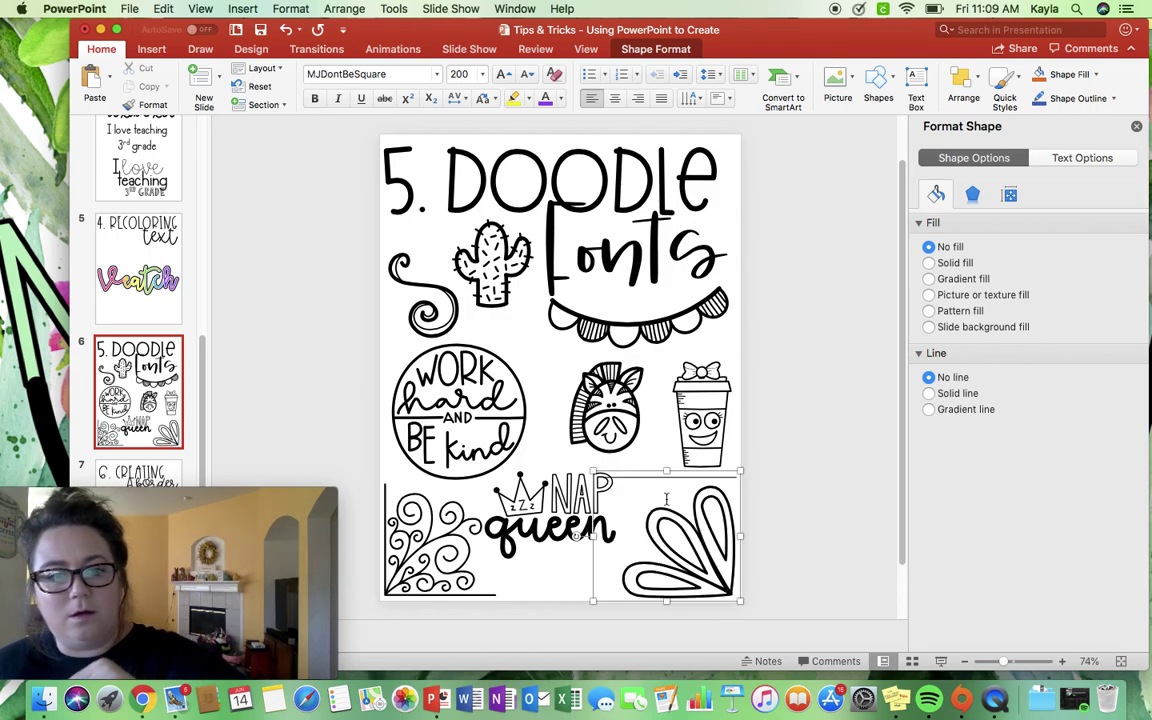
{"action": "key", "text": "BackSpace"}
{"action": "type", "text": "d"}
{"action": "left_click", "coordinate": [758, 496]}
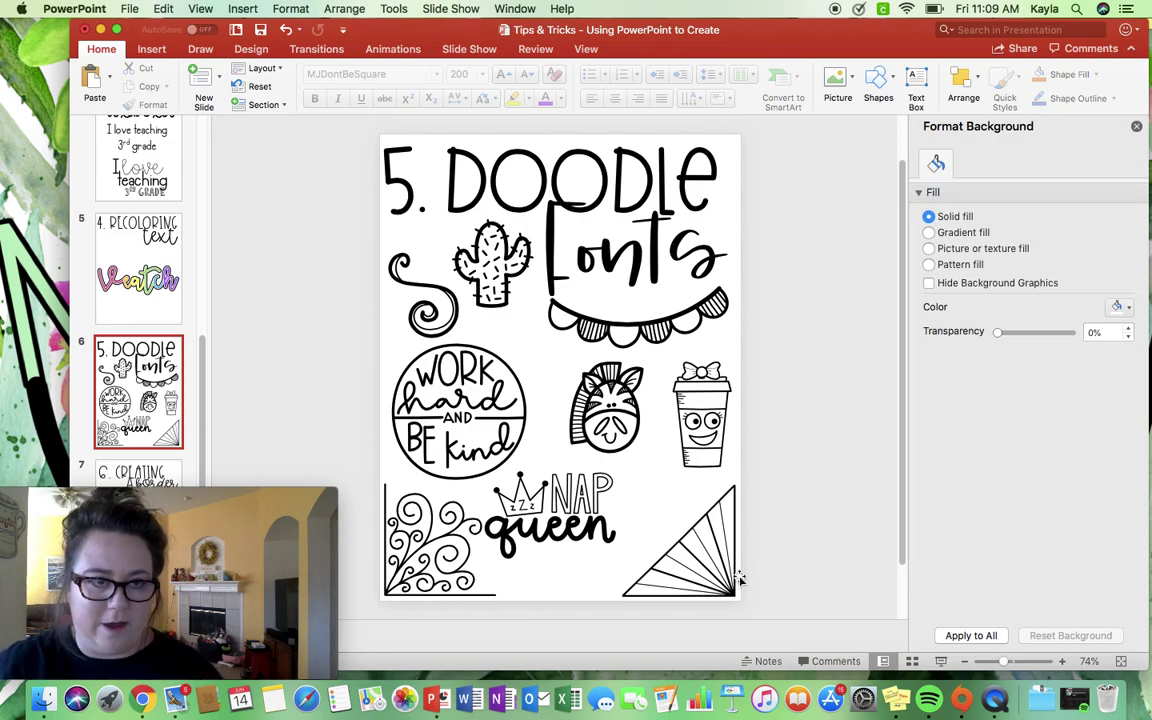
Open the Font Keys folder on the desktop and preview AGFontGuide.pdf and the Creative Clips Doodle Fonts Creative Guide.
{"action": "left_click", "coordinate": [46, 498]}
{"action": "left_click_drag", "start_coordinate": [46, 498], "coordinate": [118, 406]}
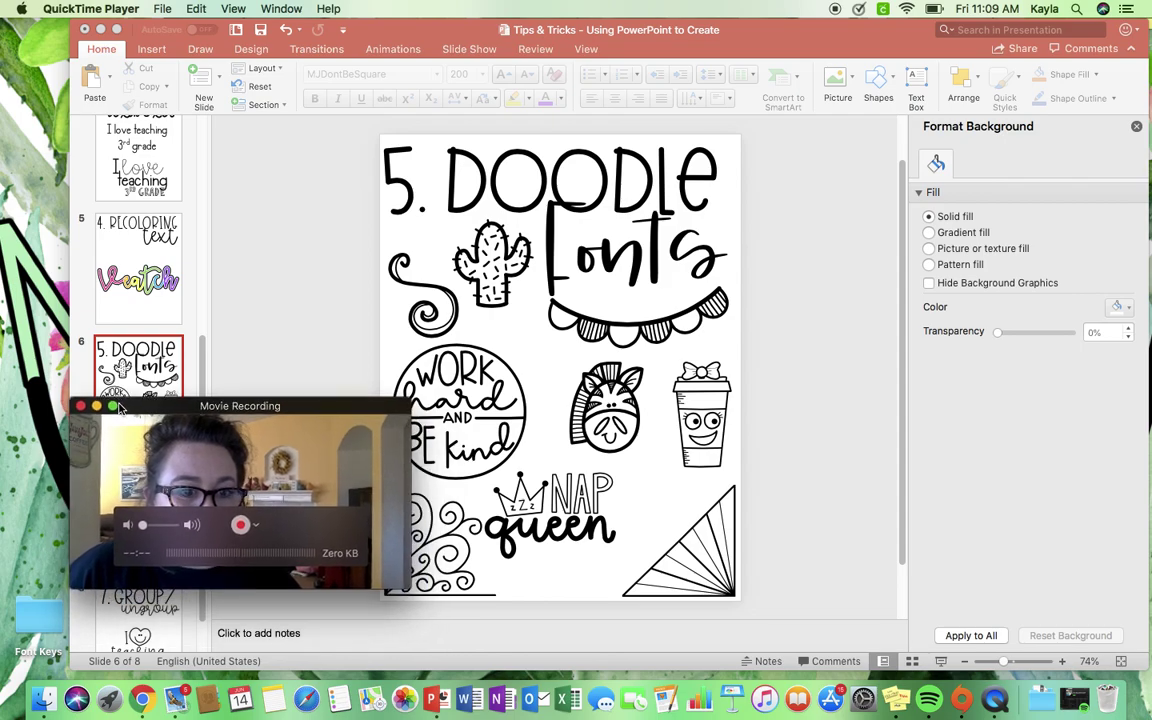
{"action": "double_click", "coordinate": [43, 622]}
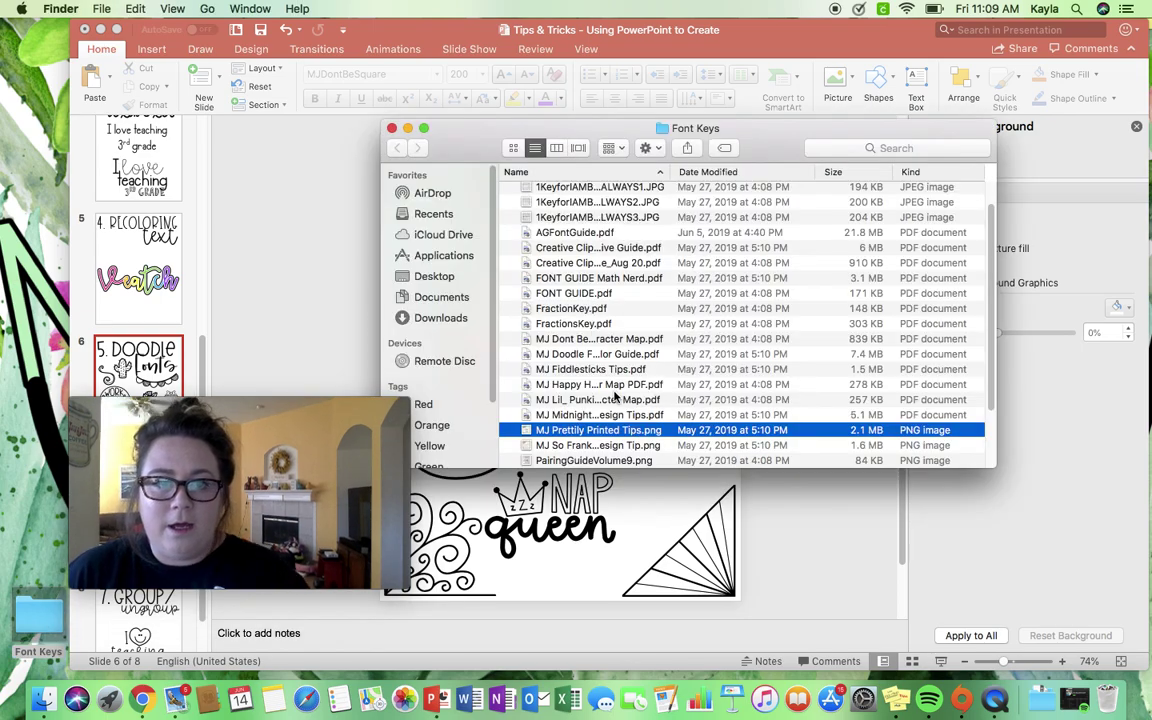
{"action": "scroll", "coordinate": [556, 358], "scroll_direction": "up", "scroll_amount": 1}
{"action": "left_click", "coordinate": [600, 241]}
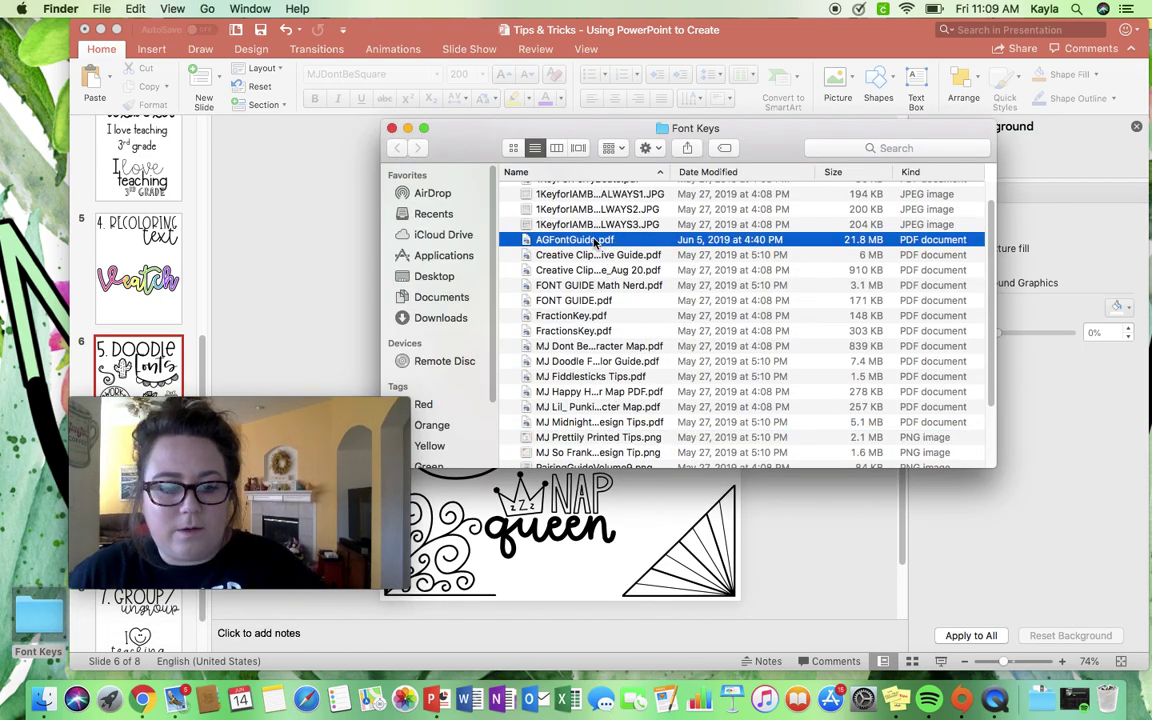
{"action": "key", "text": "space"}
{"action": "key", "text": "space"}
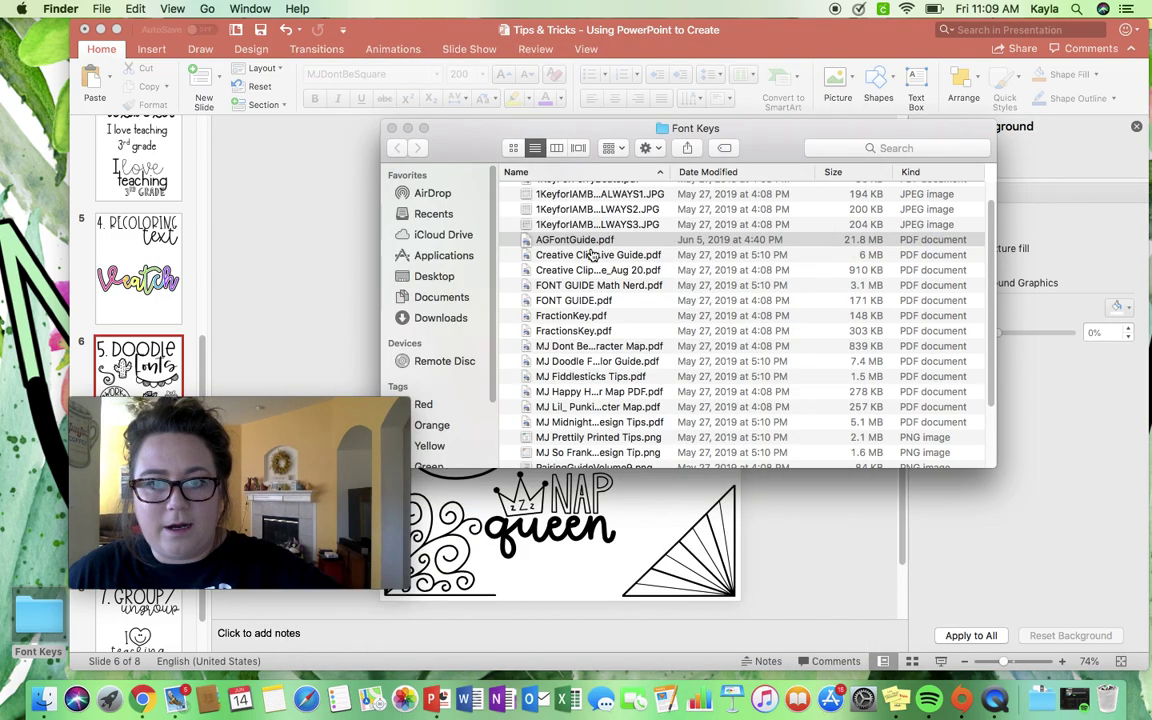
{"action": "left_click", "coordinate": [606, 255]}
{"action": "key", "text": "space"}
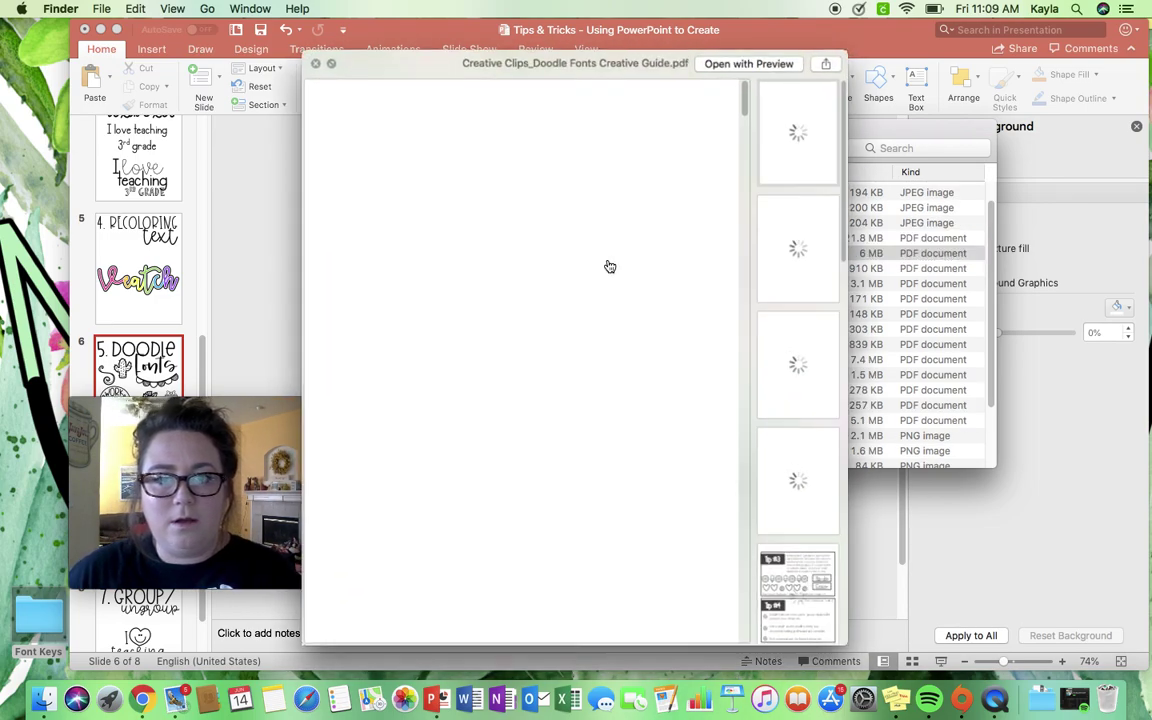
{"action": "key", "text": "space"}
{"action": "scroll", "coordinate": [600, 275], "scroll_direction": "down", "scroll_amount": 5}
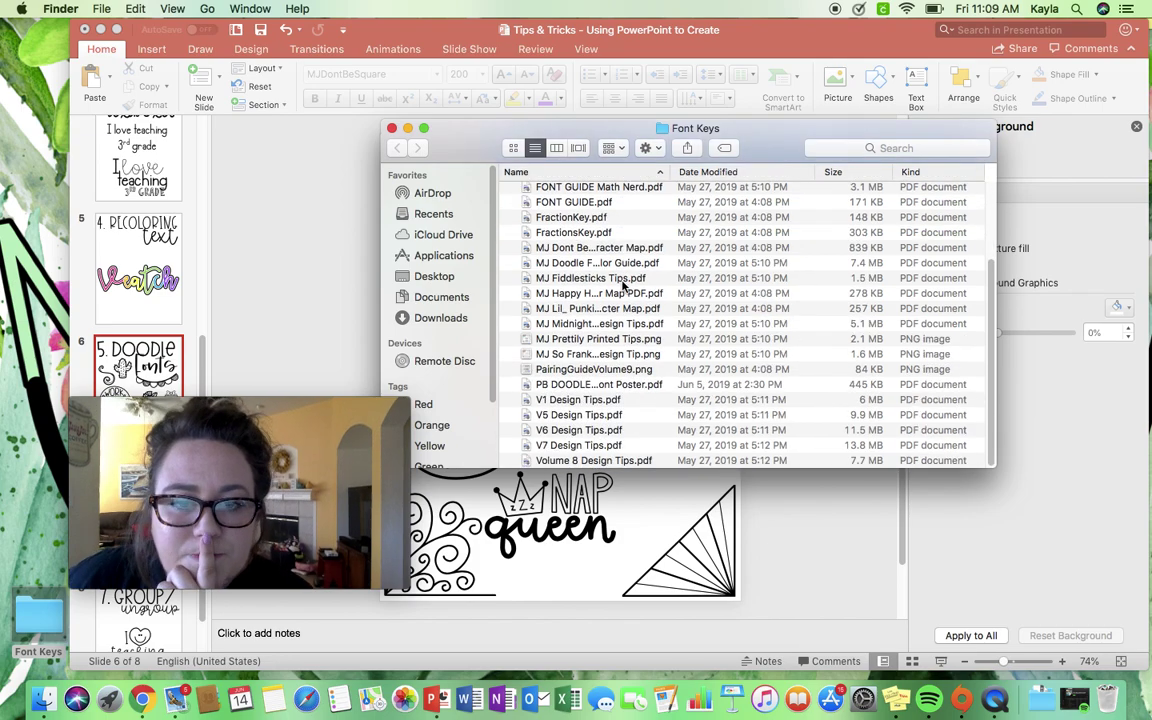
Preview the PB DOODLES Font Poster PDF to see its letter-to-doodle chart, and close the Font Keys folder.
{"action": "left_click", "coordinate": [600, 384]}
{"action": "key", "text": "space"}
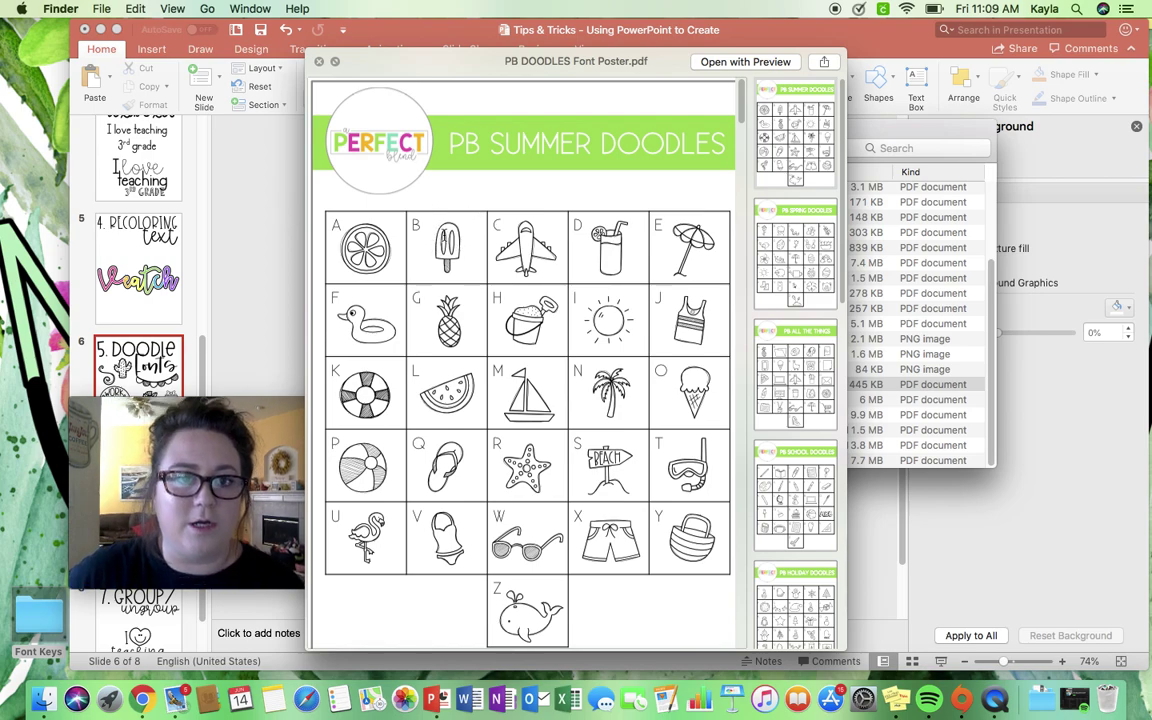
{"action": "left_click", "coordinate": [318, 61]}
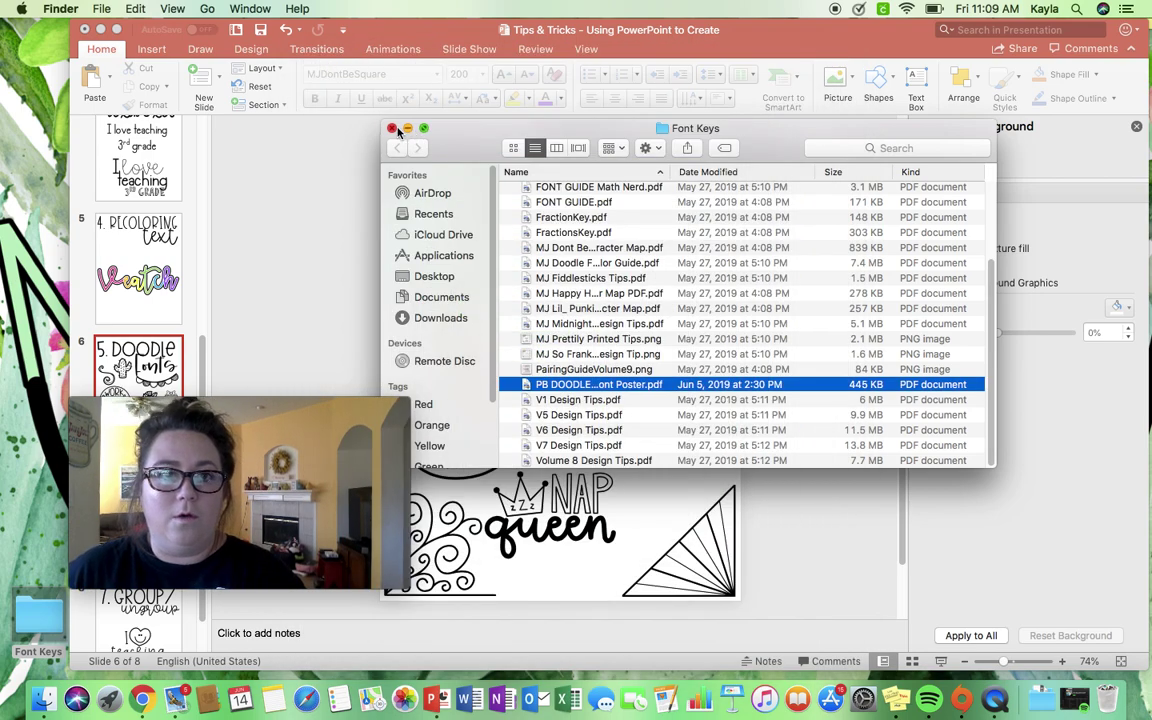
{"action": "left_click", "coordinate": [323, 128]}
{"action": "left_click_drag", "start_coordinate": [270, 400], "coordinate": [215, 487]}
Select the swirl doodle's text on the slide and start entering a font name beginning with PB for it.
{"action": "left_click", "coordinate": [386, 280]}
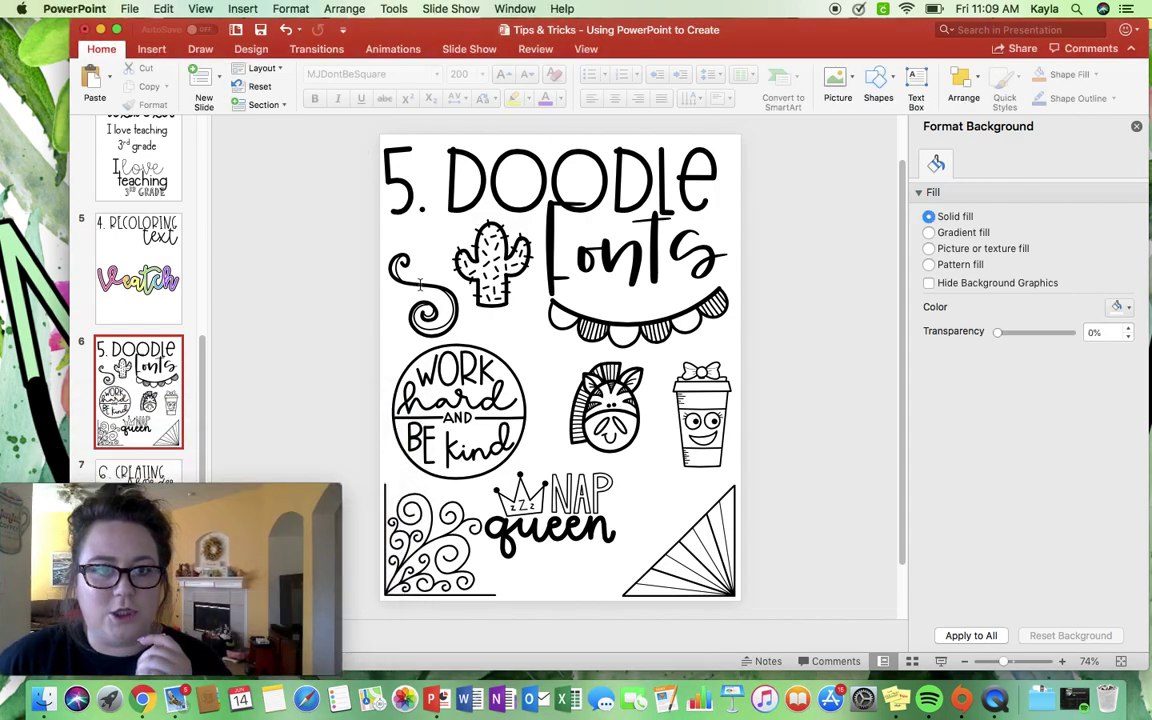
{"action": "key", "text": "super+a"}
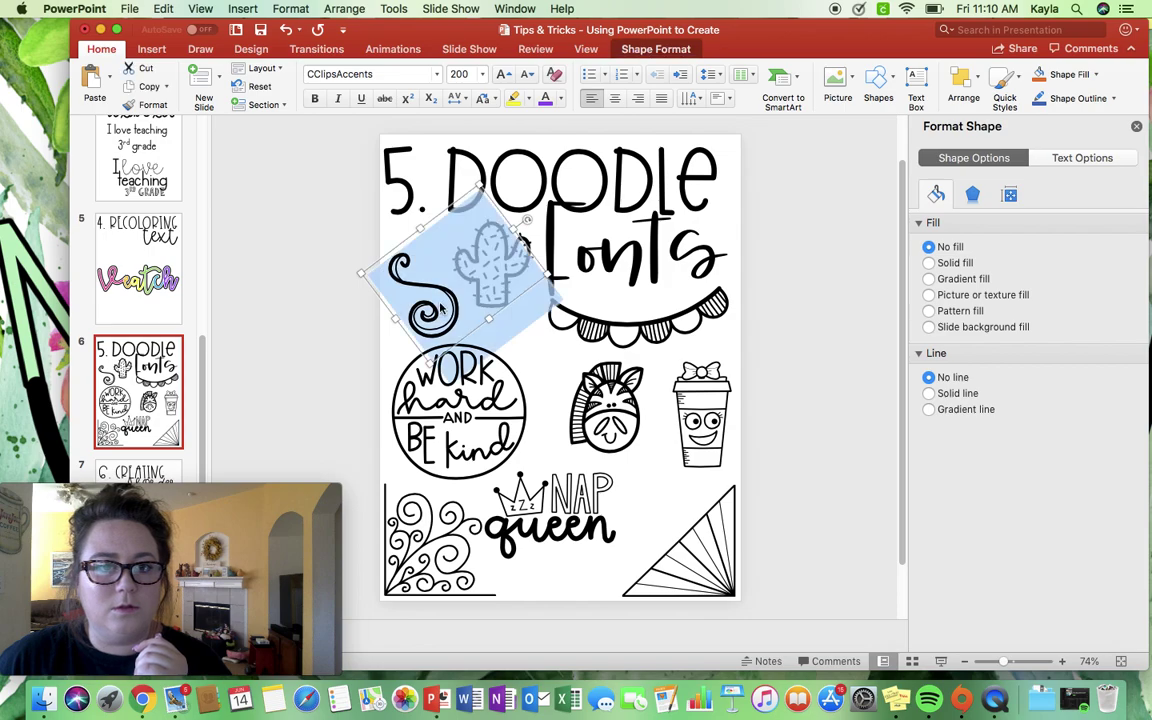
{"action": "left_click", "coordinate": [403, 73]}
{"action": "type", "text": "PBPSL"}
{"action": "key", "text": "BackSpace"}
{"action": "key", "text": "BackSpace"}
{"action": "key", "text": "BackSpace"}
{"action": "key", "text": "BackSpace"}
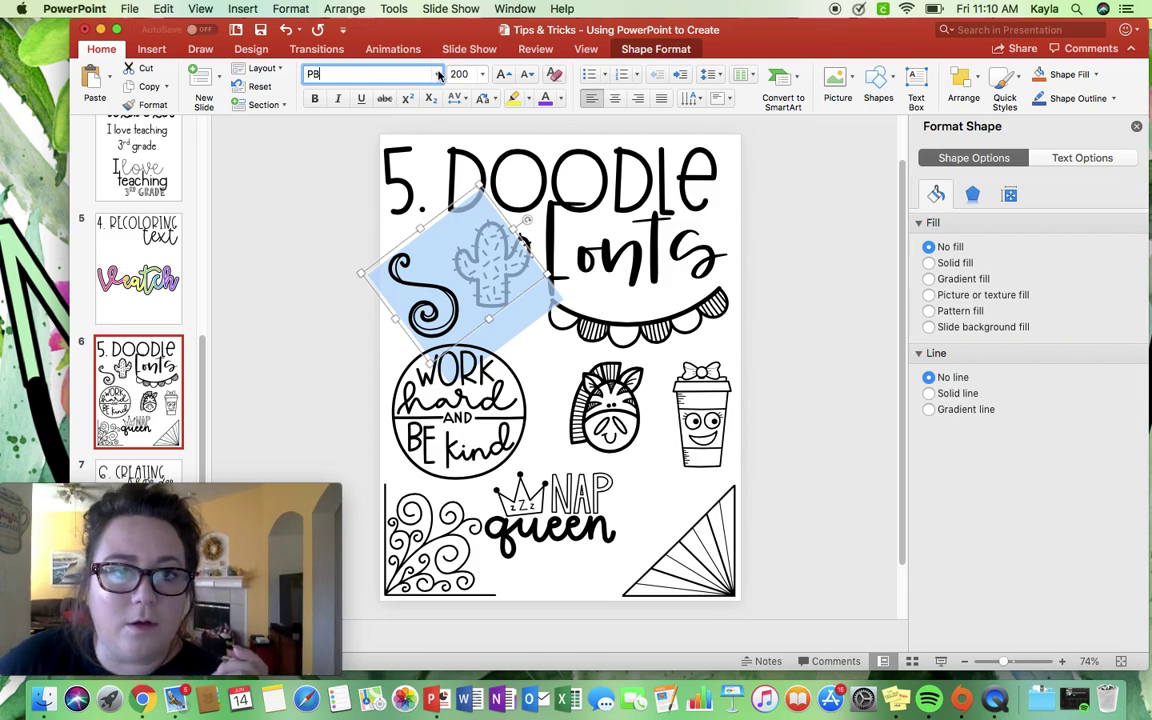
{"action": "type", "text": "Ap"}
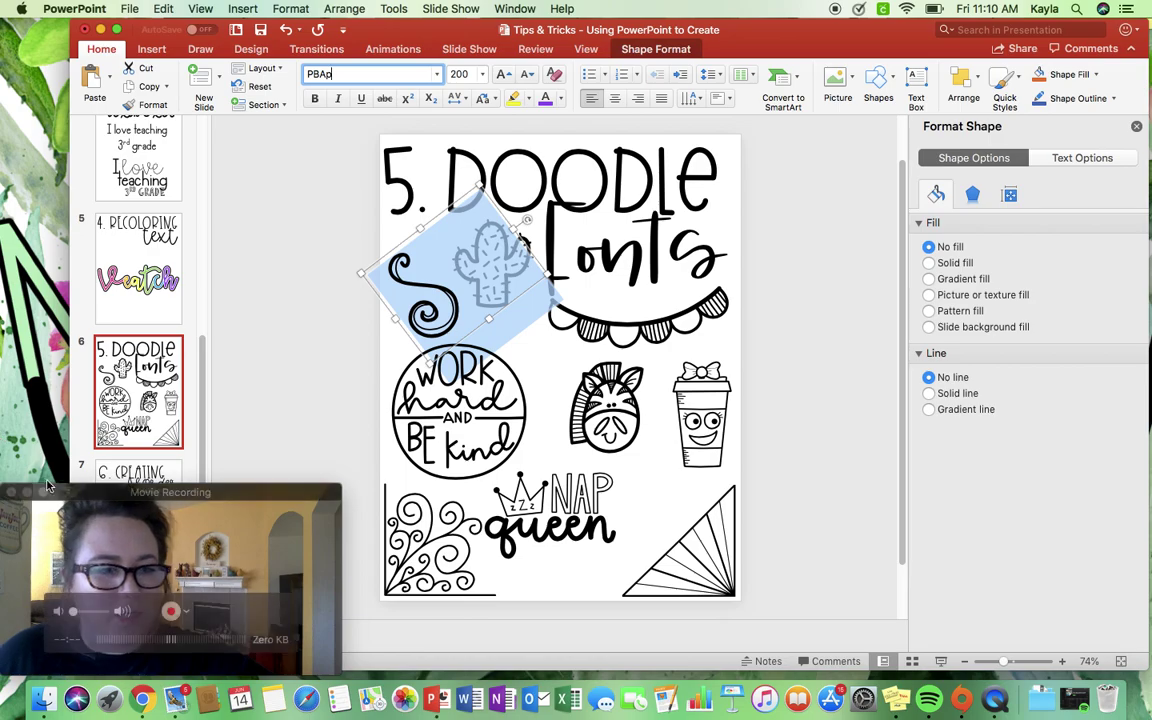
Reopen the Font Keys folder, check the font names in the PB DOODLES Font Poster, and close the folder.
{"action": "left_click_drag", "start_coordinate": [79, 495], "coordinate": [207, 442]}
{"action": "double_click", "coordinate": [53, 606]}
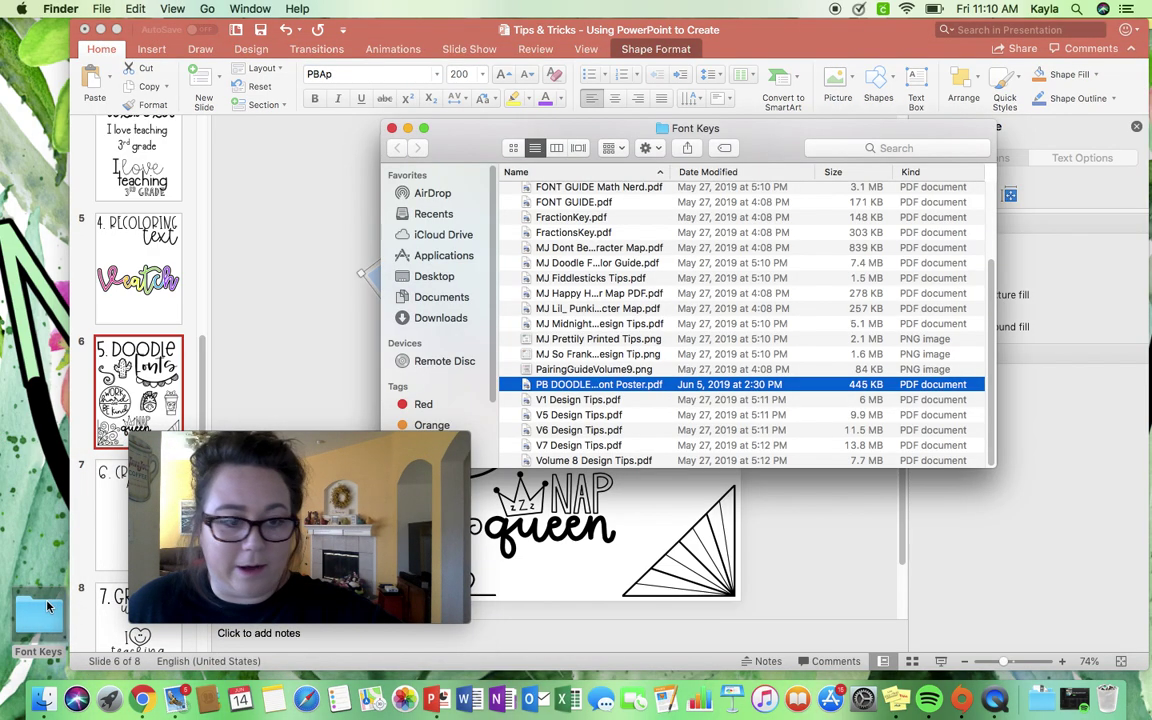
{"action": "key", "text": "space"}
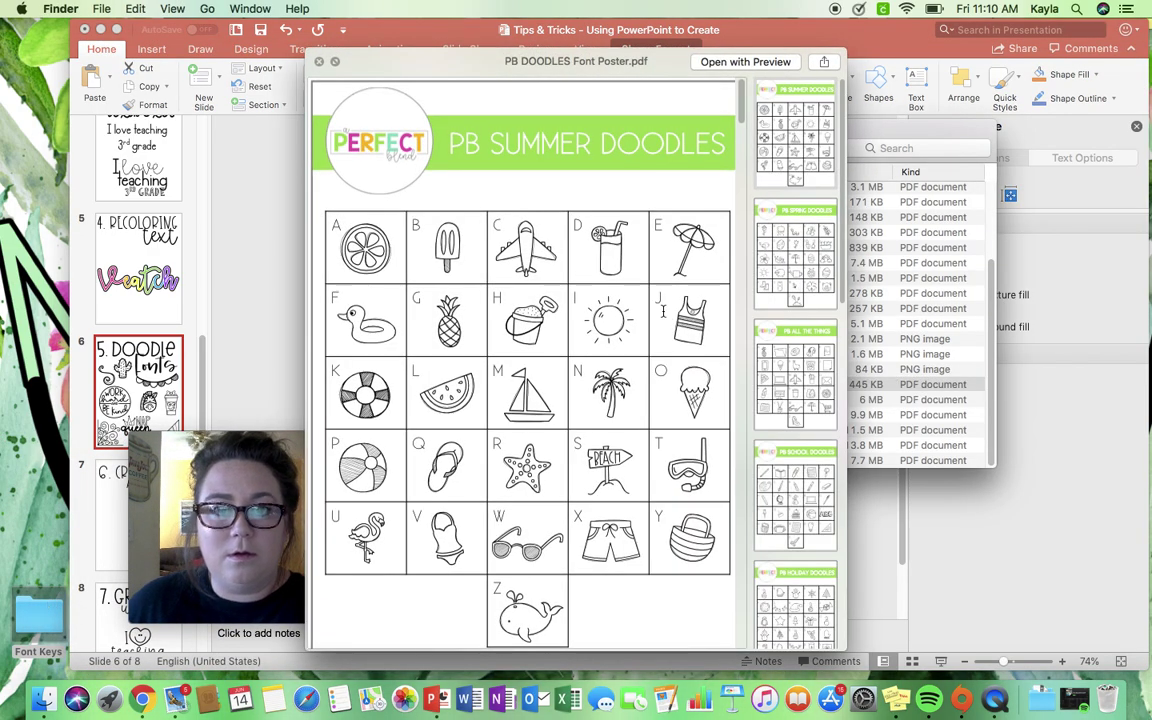
{"action": "key", "text": "space"}
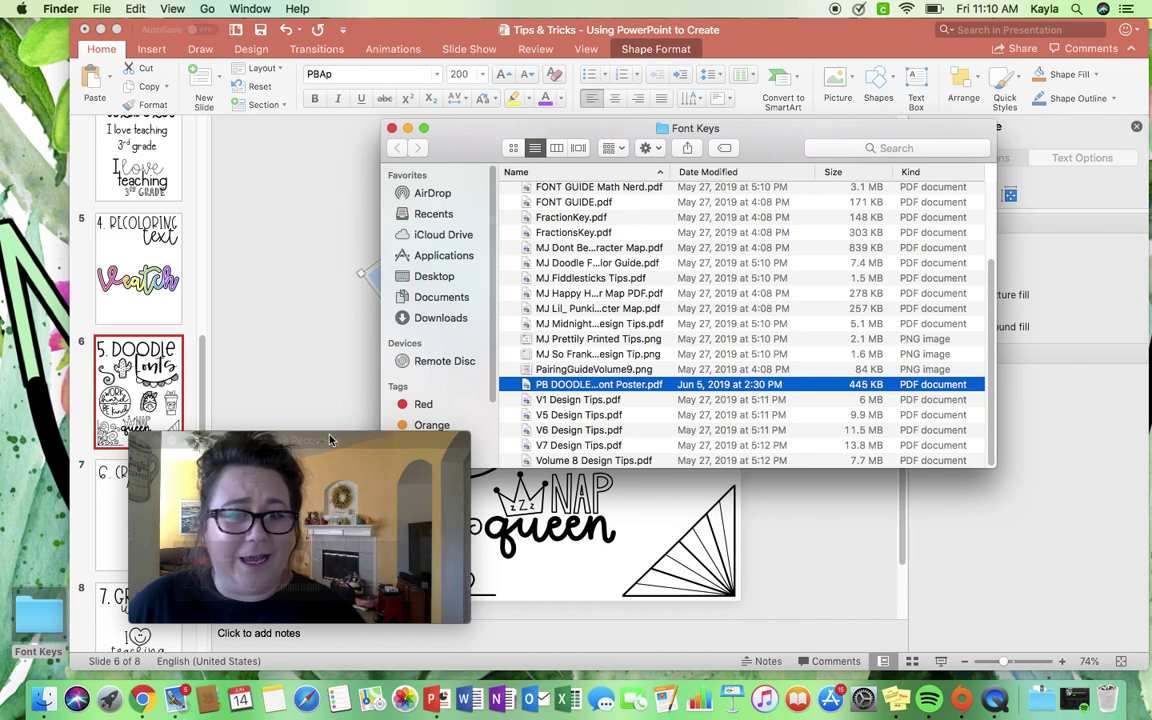
{"action": "left_click", "coordinate": [358, 443]}
{"action": "left_click_drag", "start_coordinate": [358, 443], "coordinate": [251, 487]}
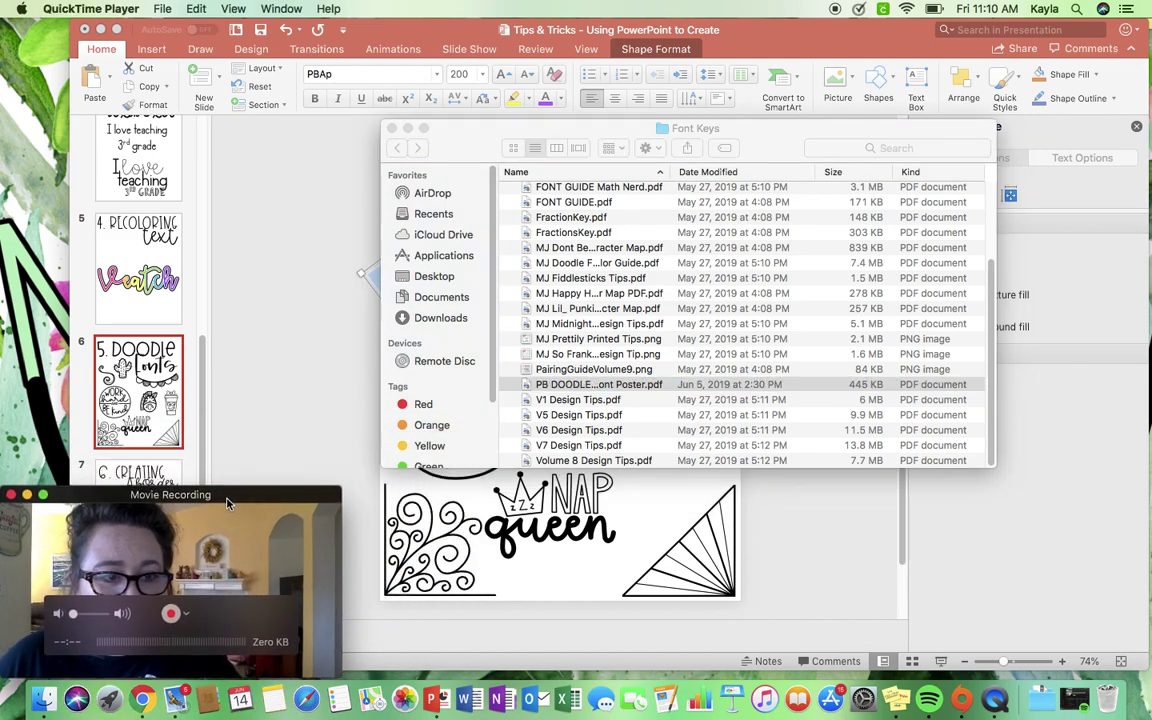
{"action": "left_click", "coordinate": [392, 128]}
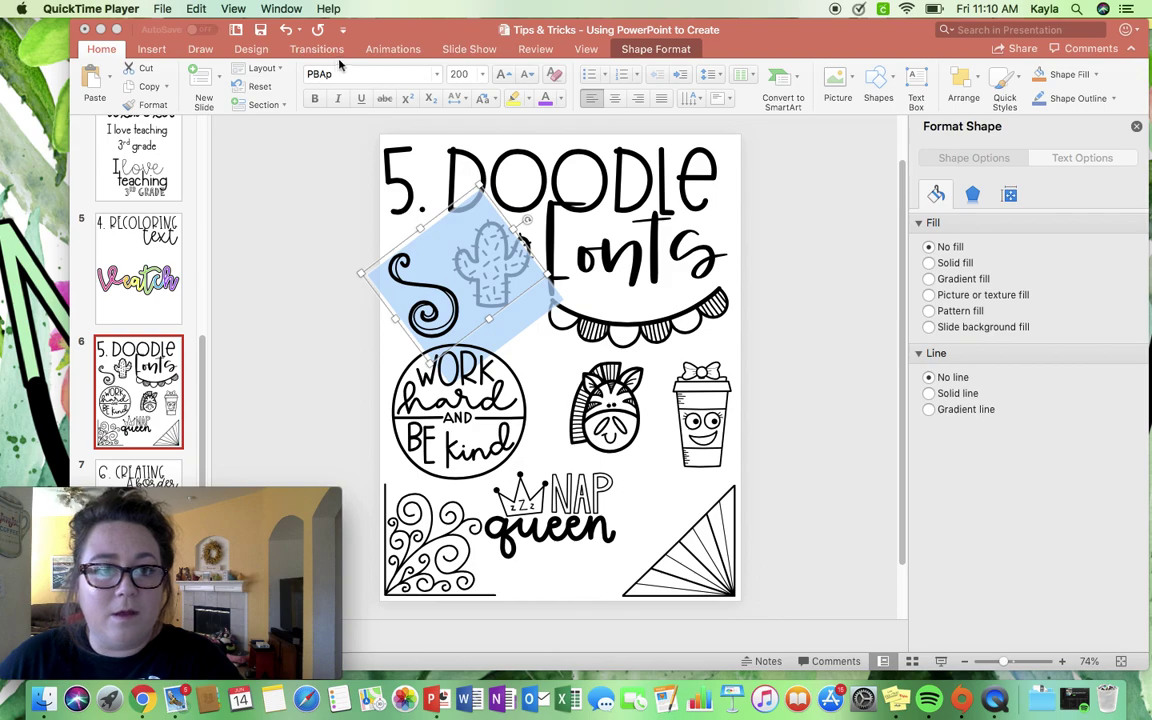
Set the swirl doodle's font to PBSummerDoodles.
{"action": "left_click", "coordinate": [408, 75]}
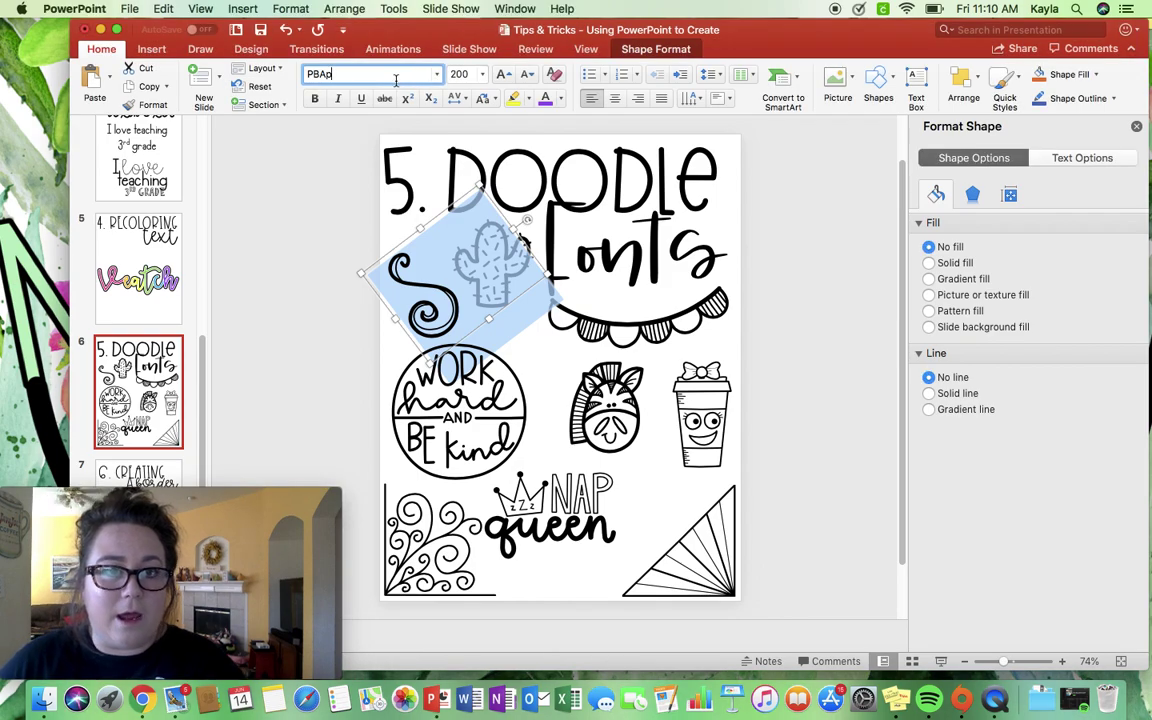
{"action": "key", "text": "BackSpace"}
{"action": "key", "text": "BackSpace"}
{"action": "type", "text": "Sum"}
{"action": "key", "text": "Return"}
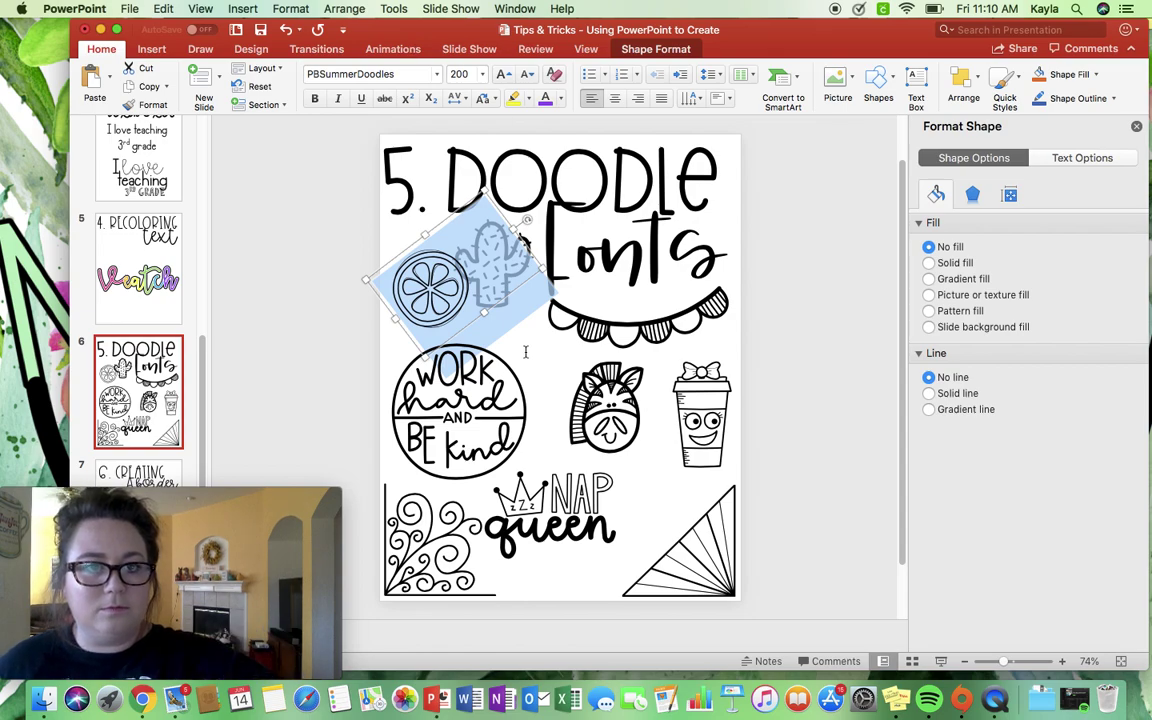
Replace the citrus slice doodle with the popsicle doodle, the poster's letter B, and rotate it upright.
{"action": "left_click", "coordinate": [436, 272]}
{"action": "double_click", "coordinate": [436, 272]}
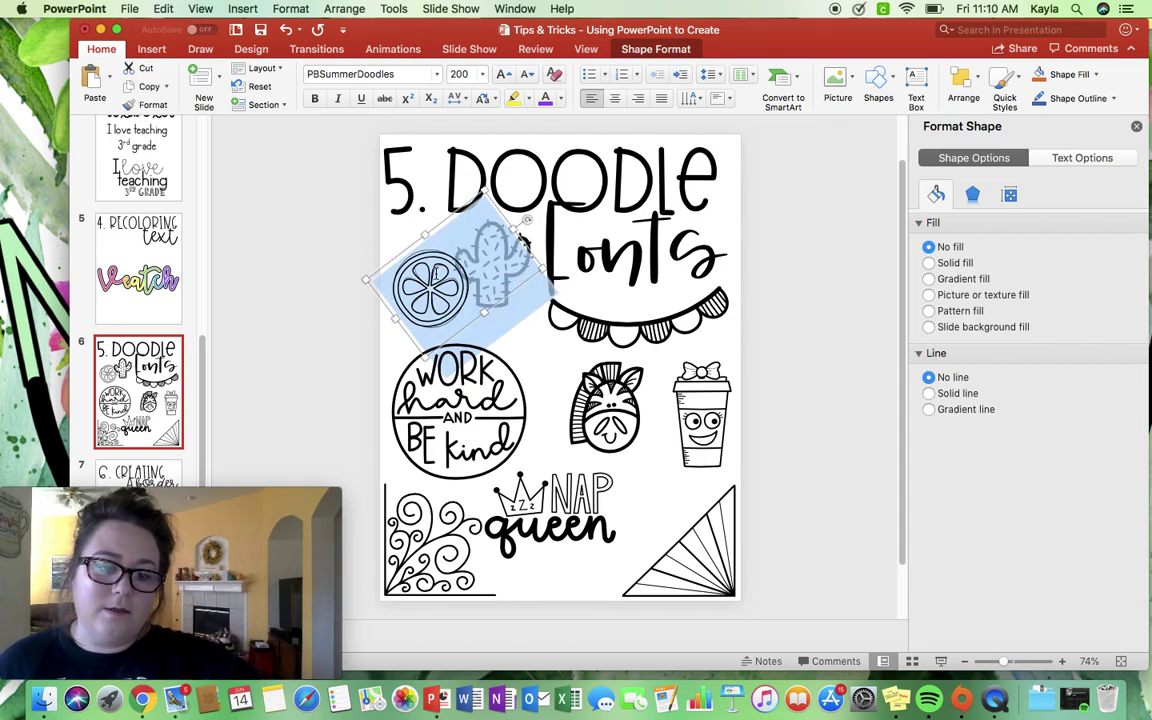
{"action": "type", "text": "d"}
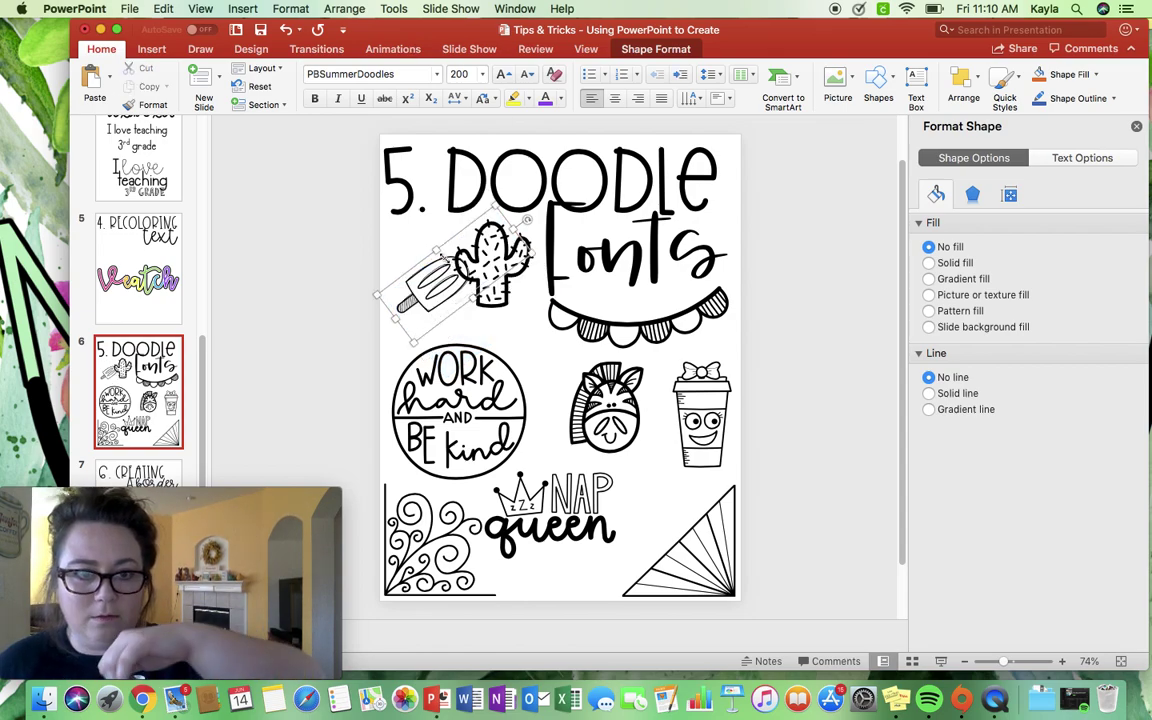
{"action": "left_click_drag", "start_coordinate": [525, 220], "coordinate": [419, 194]}
Replace the "work hard and be kind" doodle with "aspire to inspire", "you are enough" and "you're so sharp" in turn.
{"action": "left_click", "coordinate": [440, 390]}
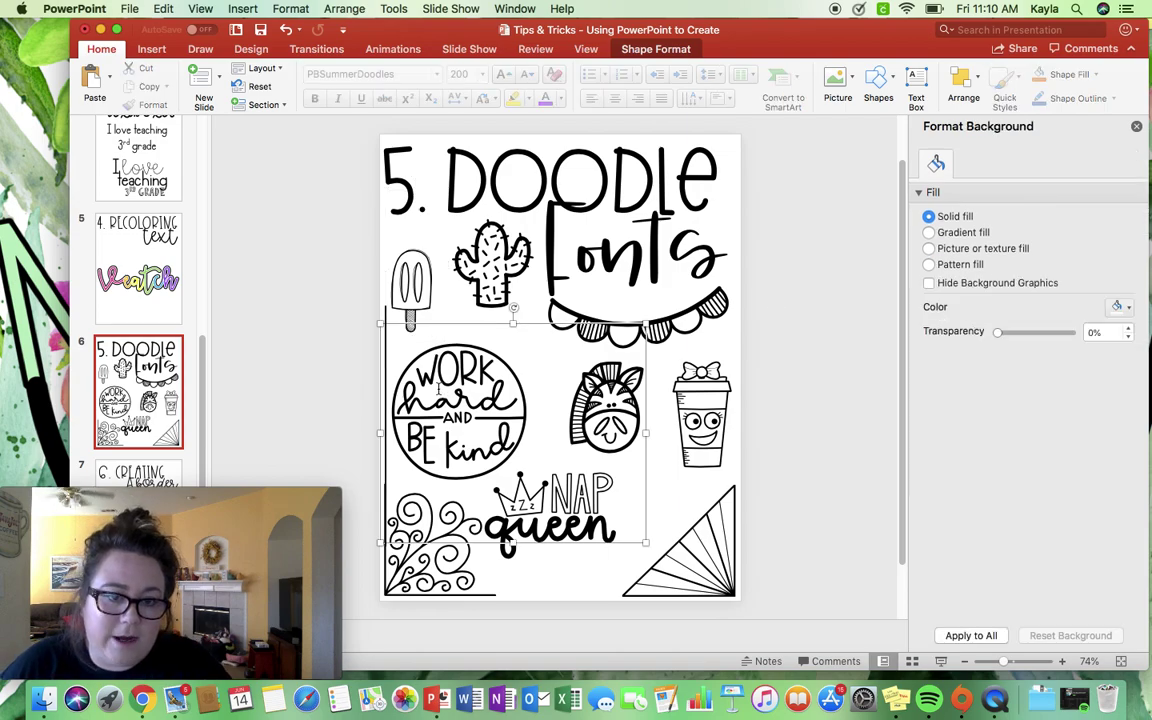
{"action": "key", "text": "super+a"}
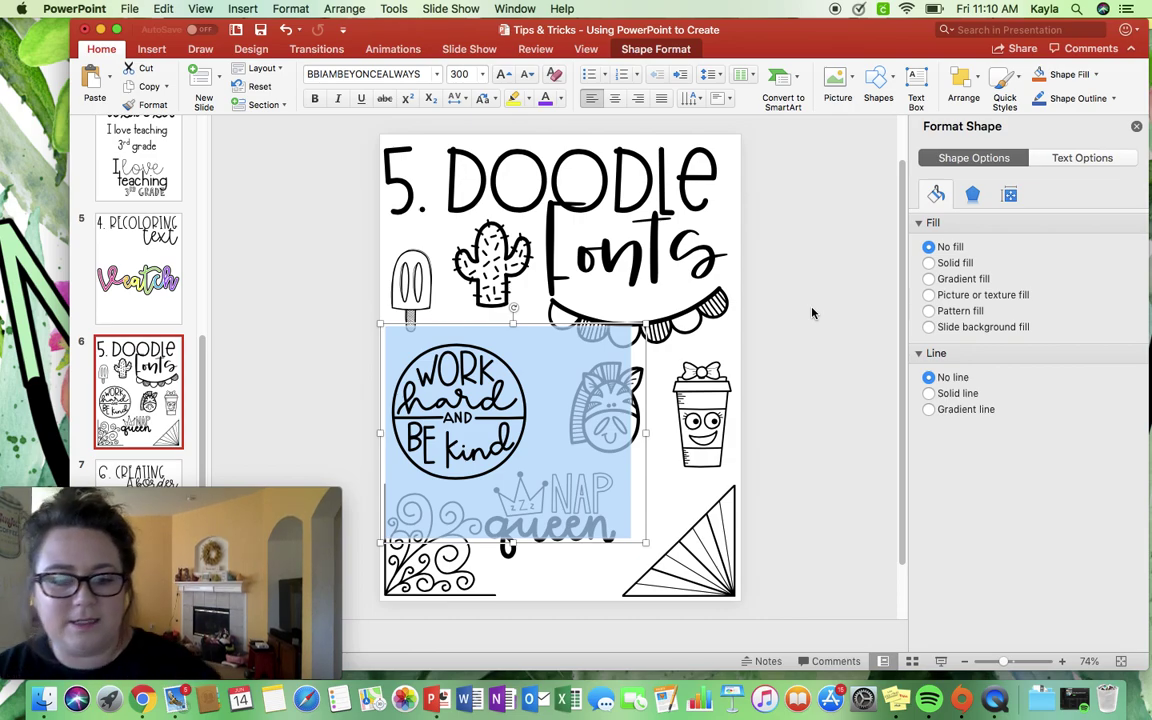
{"action": "key", "text": "super+z"}
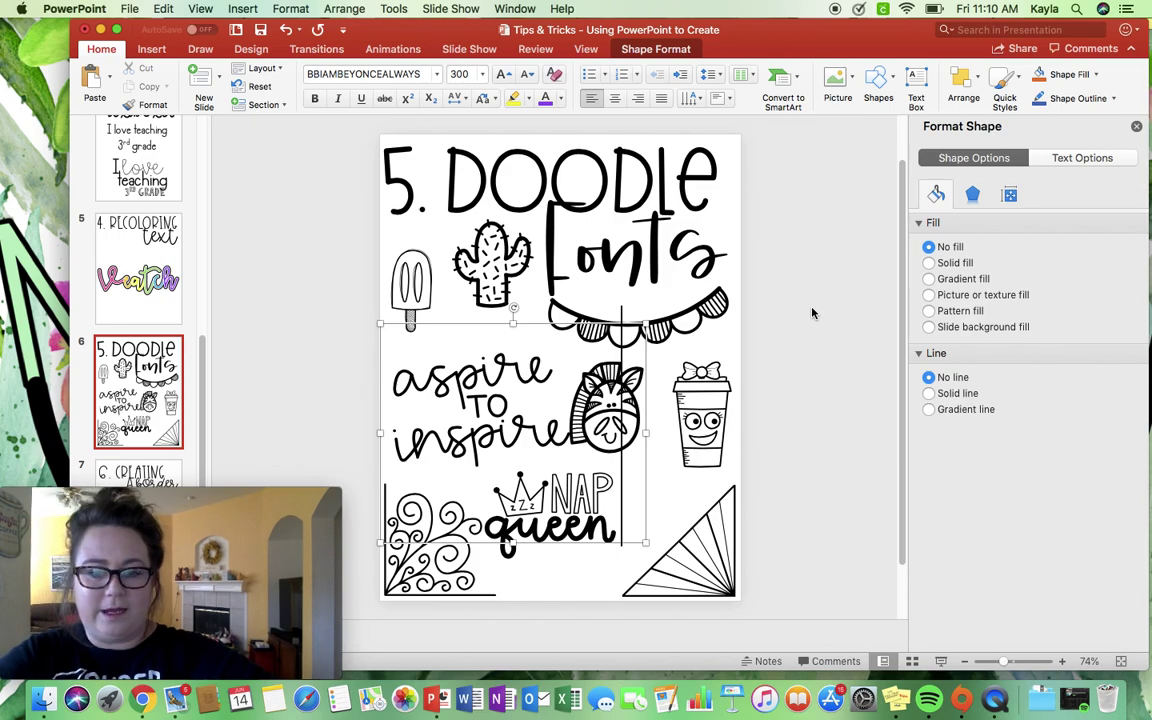
{"action": "key", "text": "super+z"}
{"action": "key", "text": "super+z"}
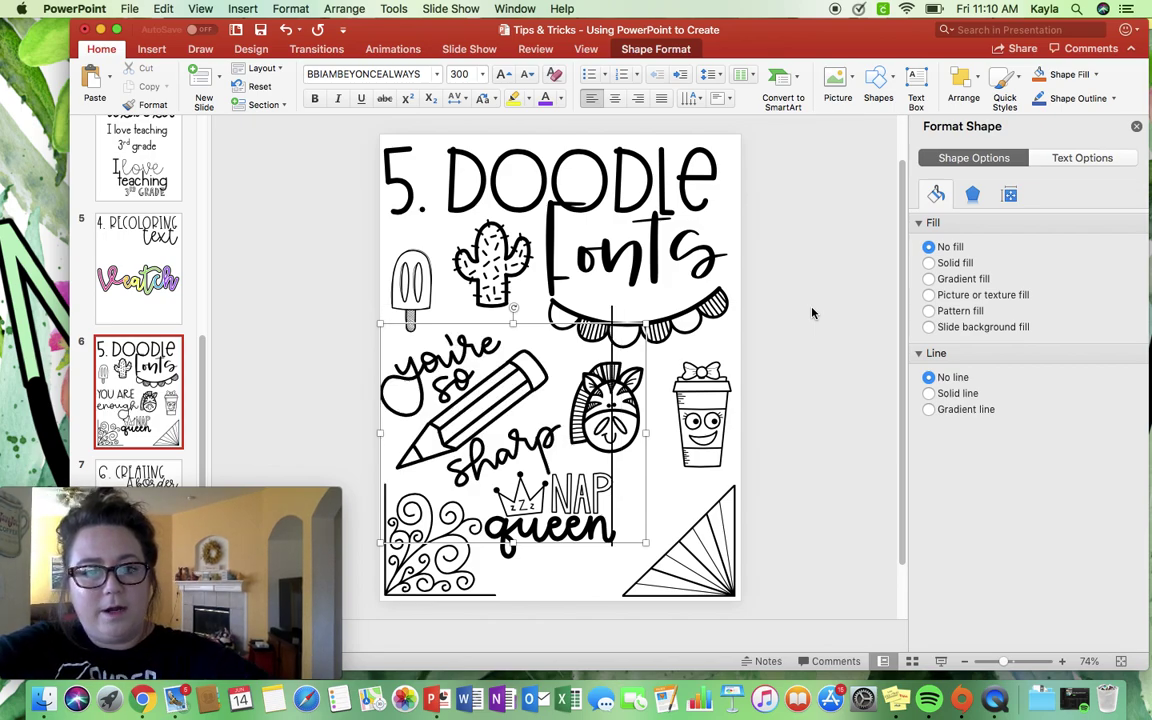
Replace the "you're so sharp" doodle with "do your best" and finally with "you are enough", leaving it deselected.
{"action": "key", "text": "super+z"}
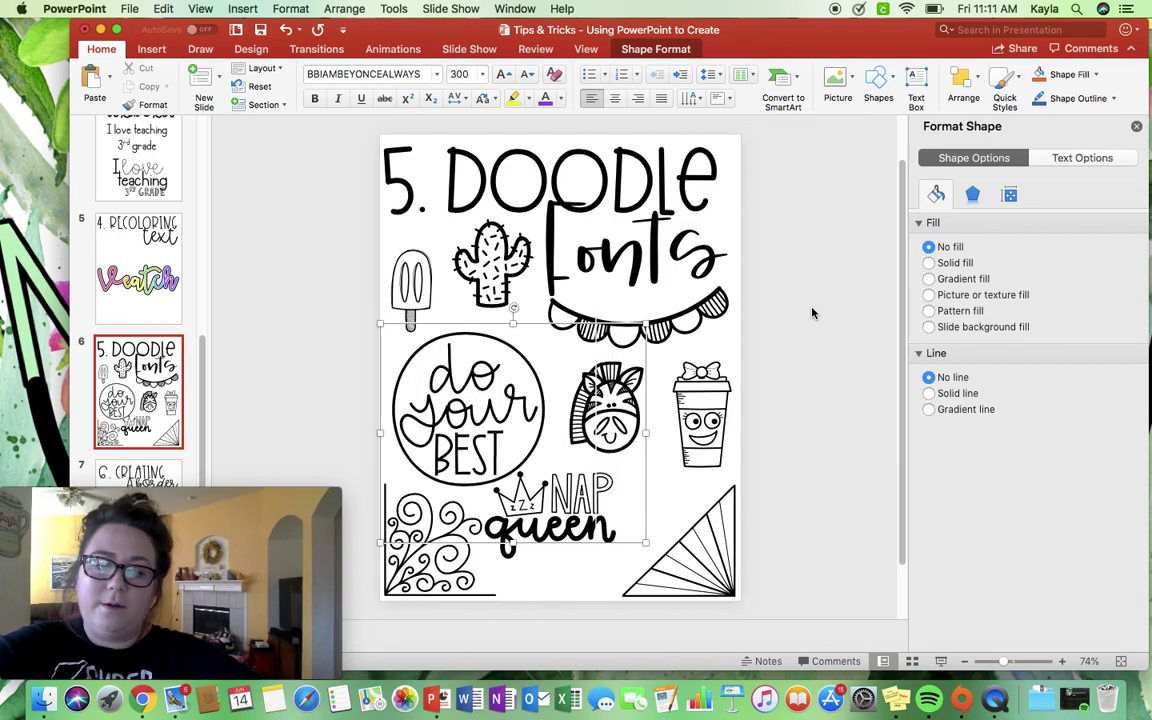
{"action": "key", "text": "super+z"}
{"action": "key", "text": "super+z"}
{"action": "key", "text": "super+z"}
{"action": "key", "text": "super+z"}
{"action": "key", "text": "super+z"}
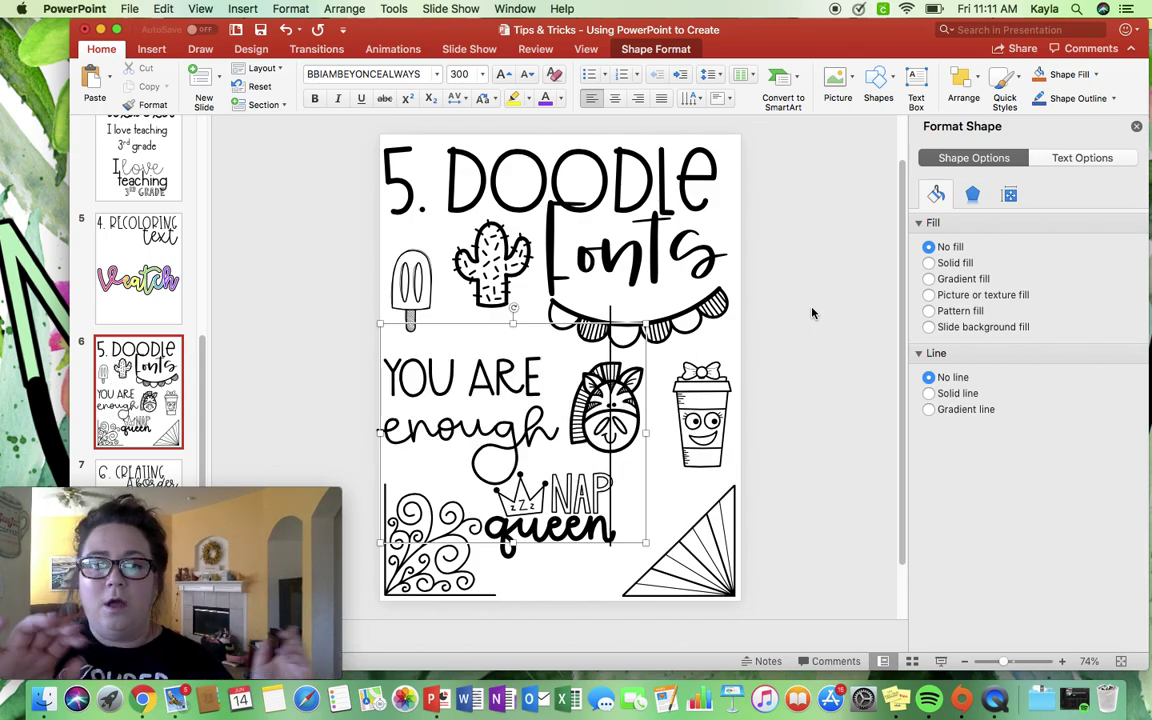
{"action": "key", "text": "Escape"}
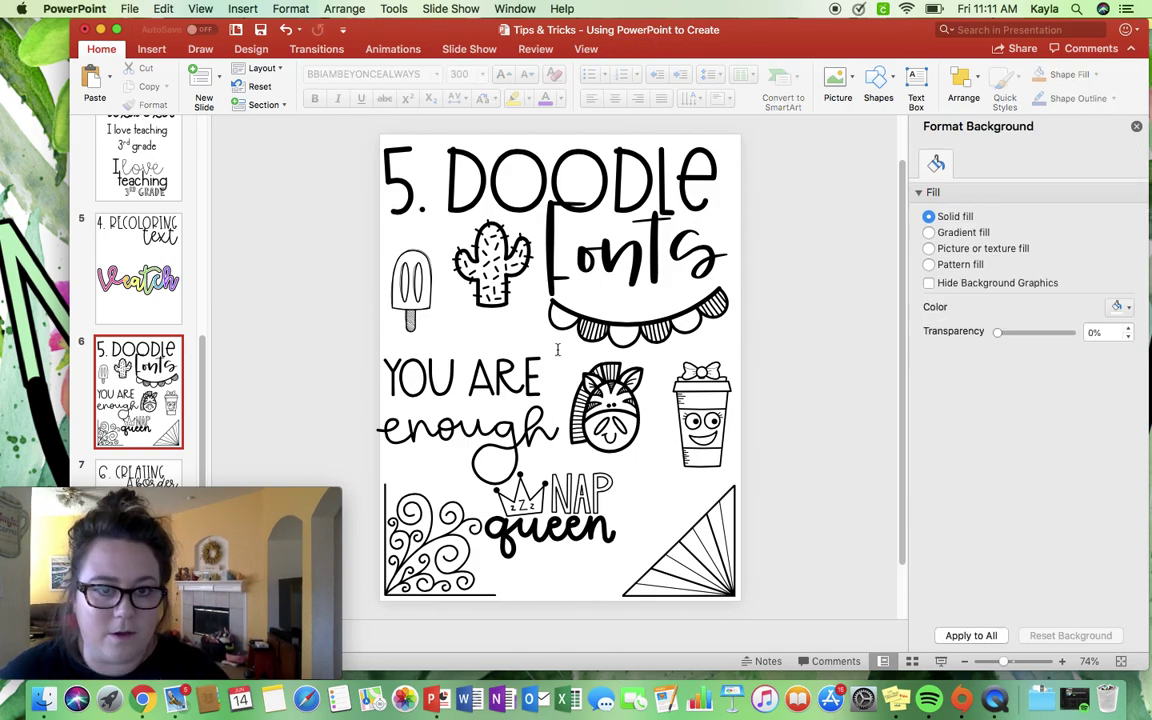
On the "6. Creating a border" slide, draw a rectangle covering nearly the whole page, just inside its edges.
{"action": "scroll", "coordinate": [694, 279], "scroll_direction": "down", "scroll_amount": 1}
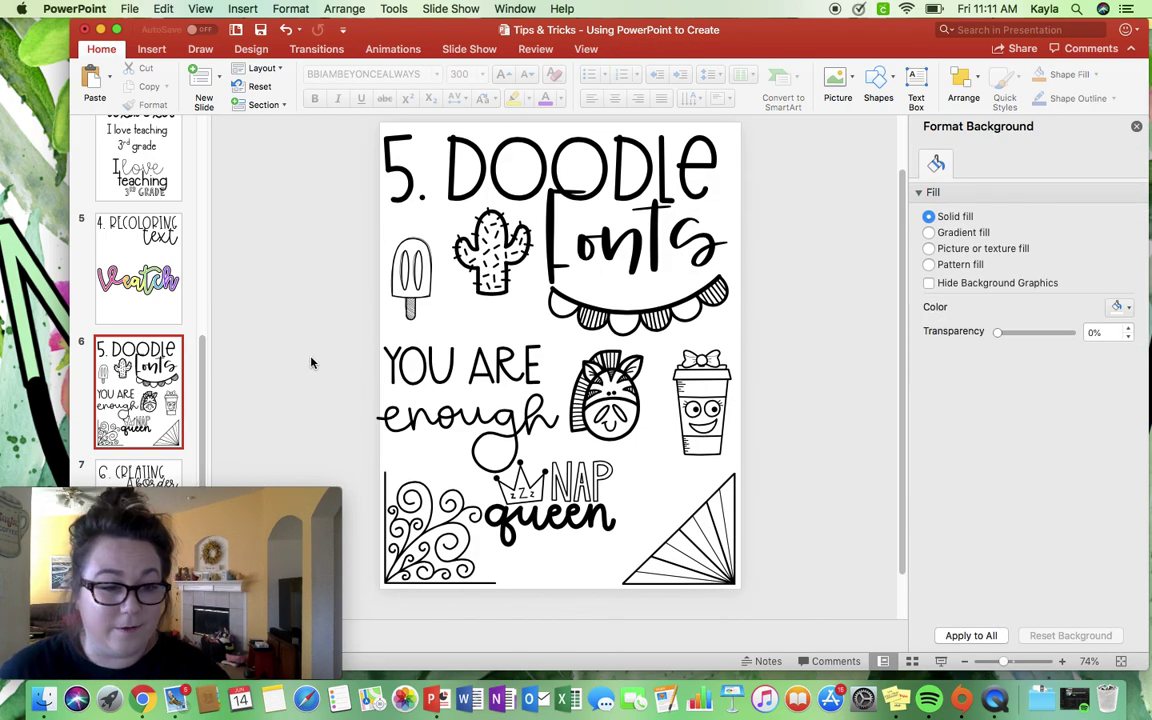
{"action": "scroll", "coordinate": [155, 432], "scroll_direction": "down", "scroll_amount": 2}
{"action": "scroll", "coordinate": [155, 432], "scroll_direction": "down", "scroll_amount": 2}
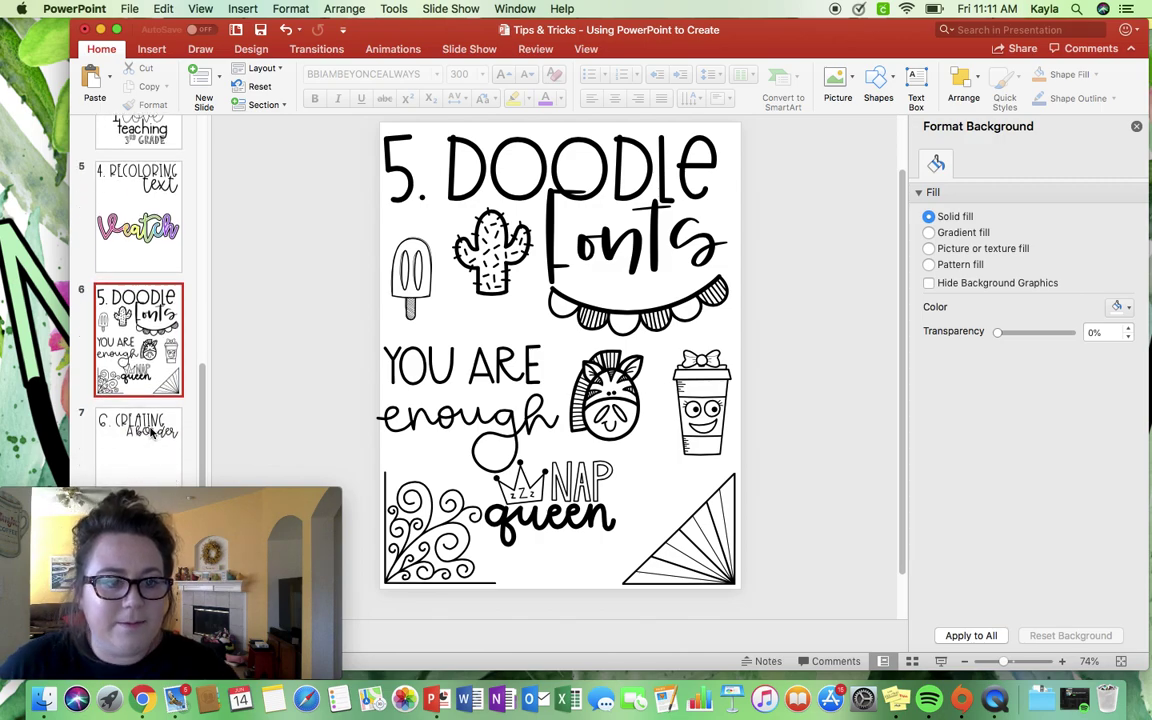
{"action": "left_click", "coordinate": [152, 430]}
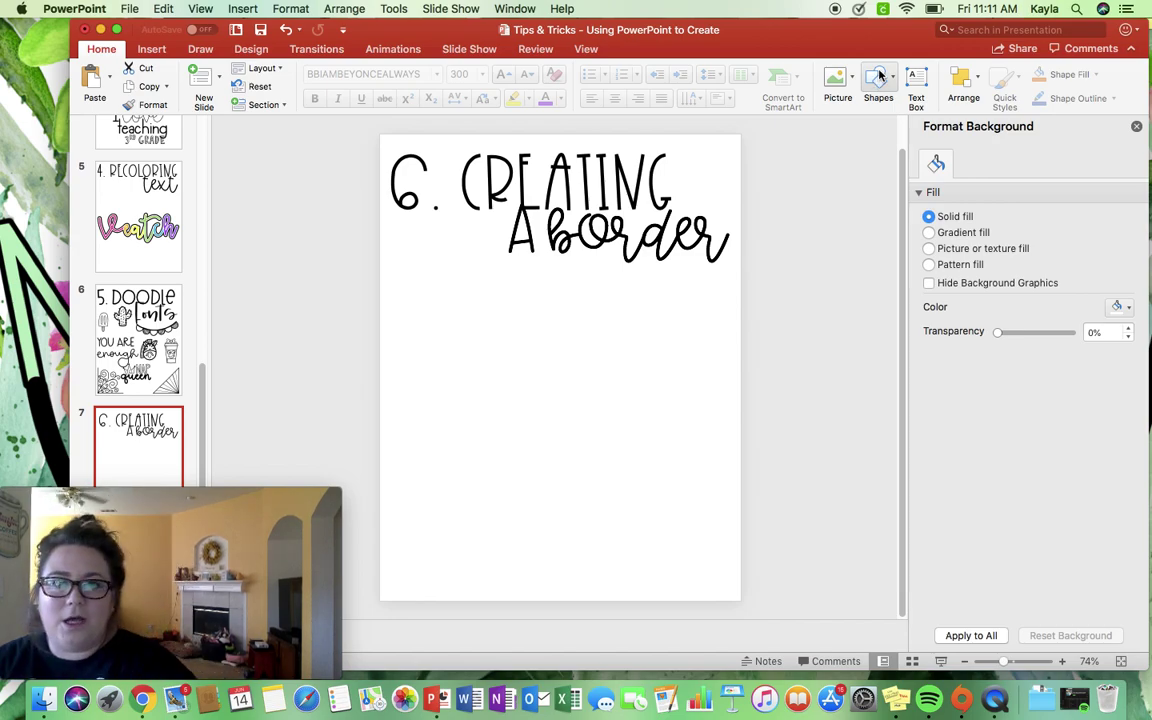
{"action": "left_click", "coordinate": [879, 75]}
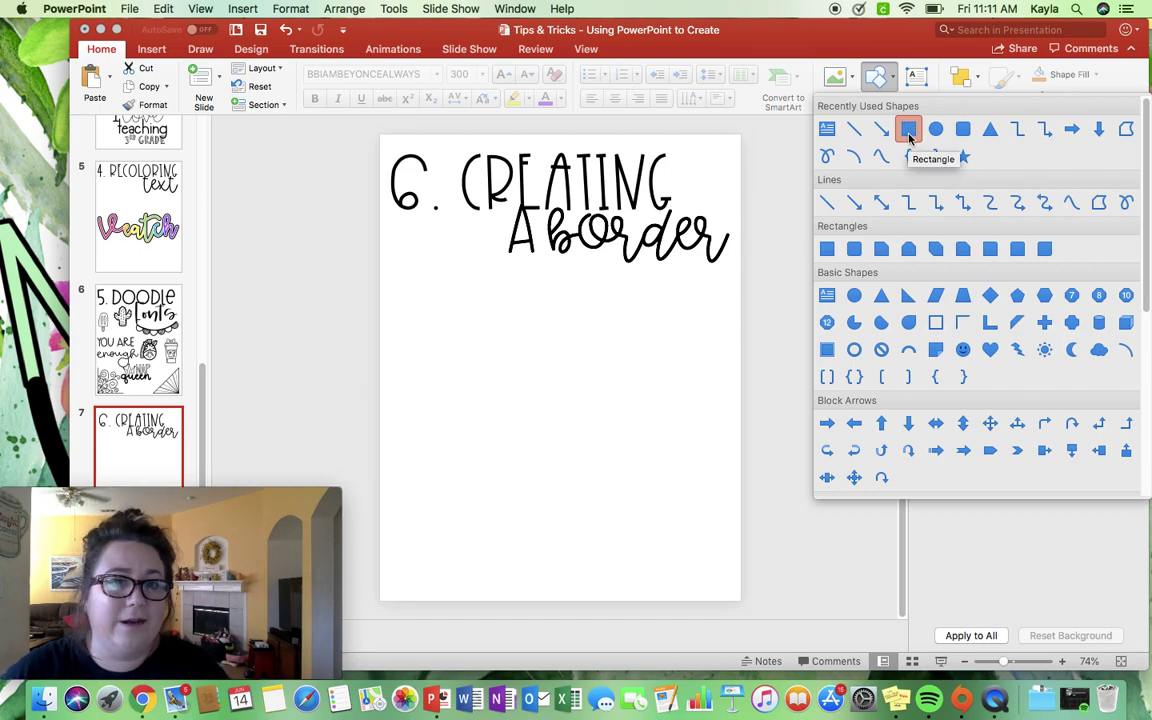
{"action": "left_click", "coordinate": [908, 131]}
{"action": "mouse_move", "coordinate": [385, 141]}
{"action": "left_mouse_down"}
{"action": "mouse_move", "coordinate": [522, 265]}
{"action": "mouse_move", "coordinate": [658, 532]}
{"action": "mouse_move", "coordinate": [733, 592]}
{"action": "left_mouse_up"}
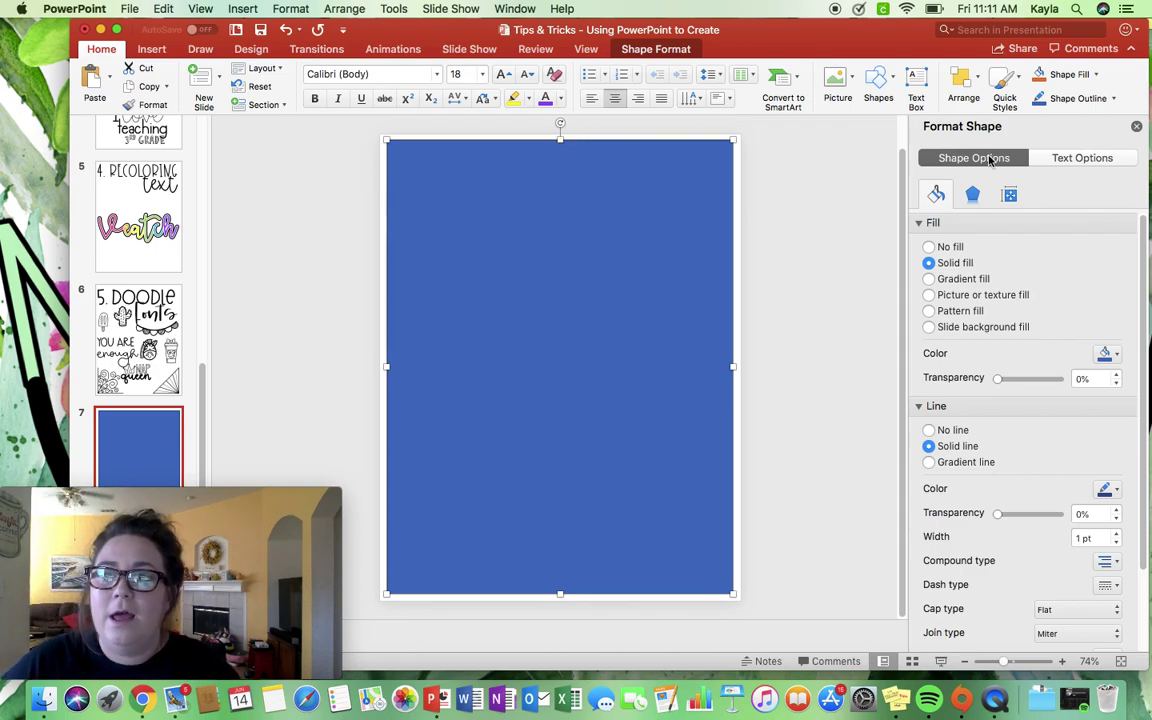
Set the page-sized rectangle to no fill with a black outline and deselect it.
{"action": "left_click", "coordinate": [930, 248]}
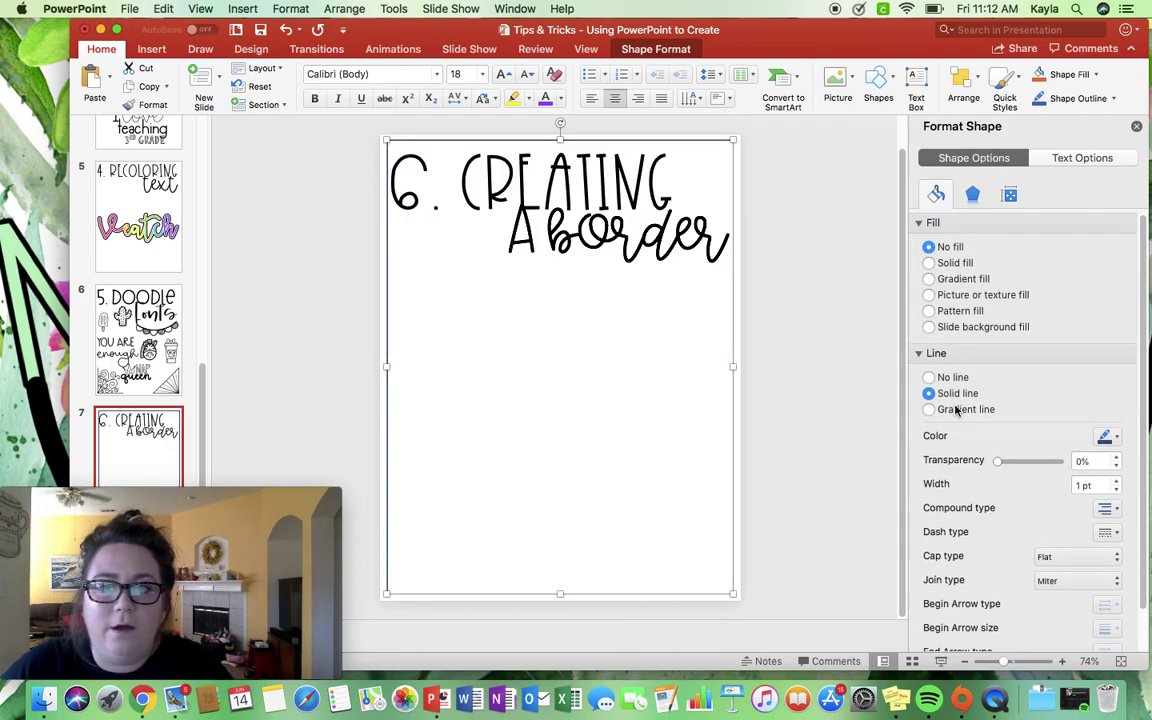
{"action": "left_click", "coordinate": [1112, 436]}
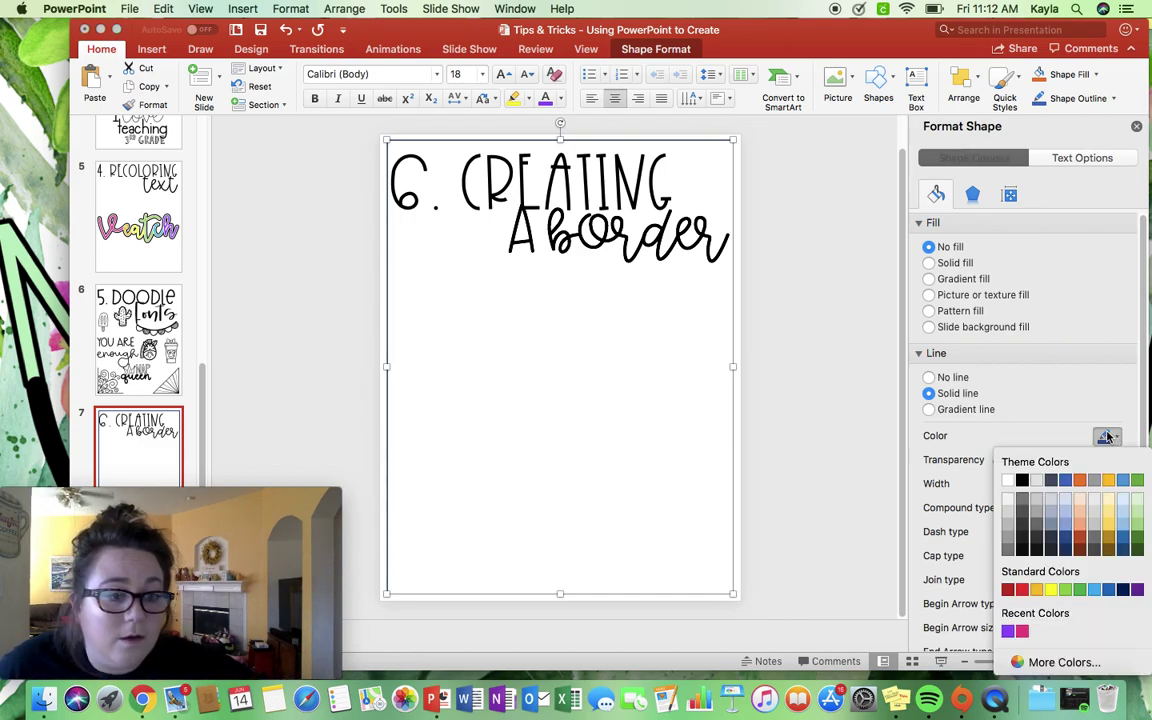
{"action": "left_click", "coordinate": [1024, 481]}
{"action": "left_click", "coordinate": [865, 437]}
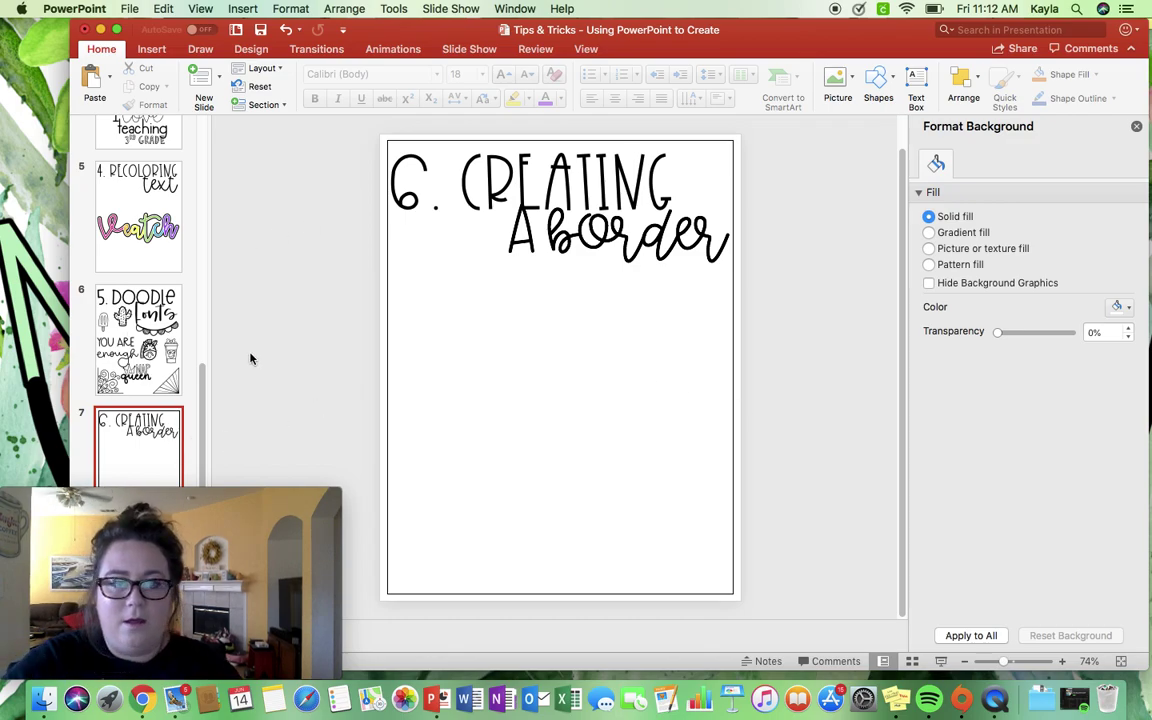
Go to the "7. Group/ungroup" slide.
{"action": "key", "text": "Down"}
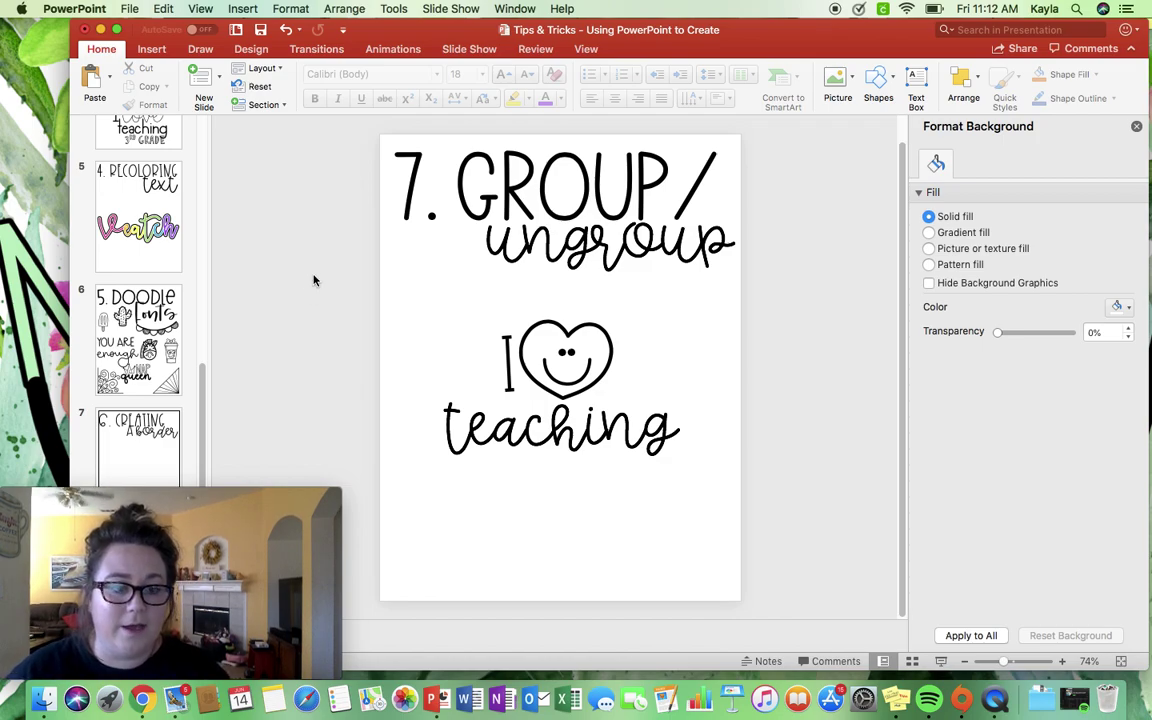